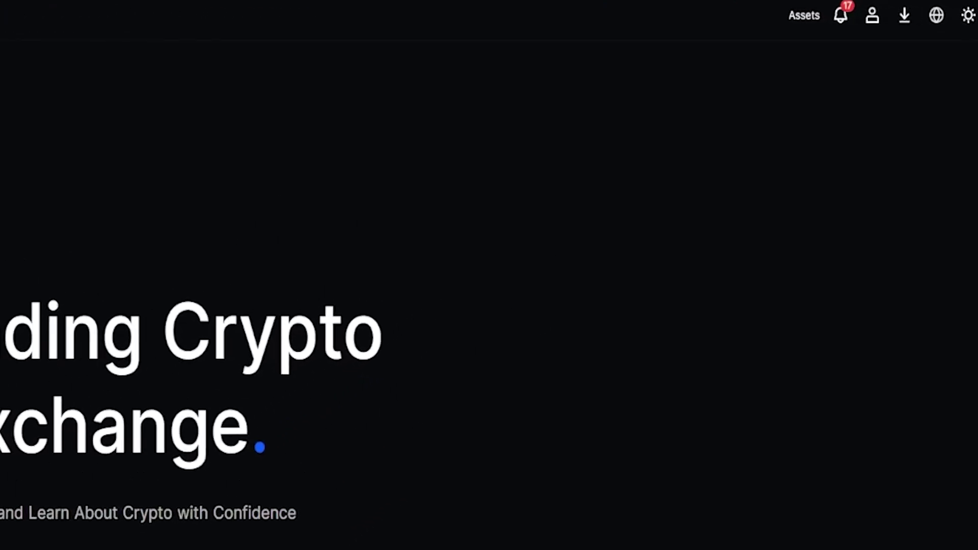
- Open BingX's Deposit page and keep USDT as the deposit currency after checking the list
mouse_move(795, 16)
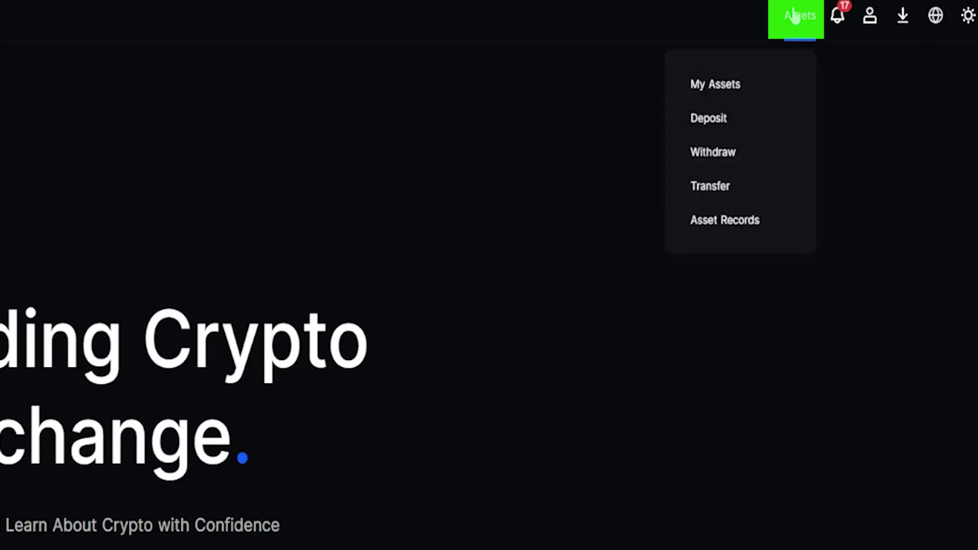
left_click(714, 125)
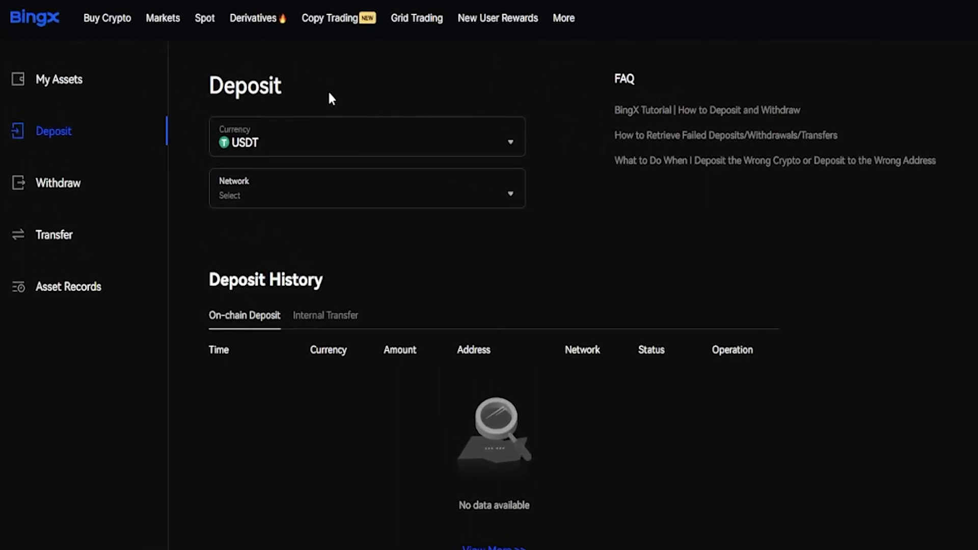
left_click(286, 138)
scroll(290, 390, "down", 4)
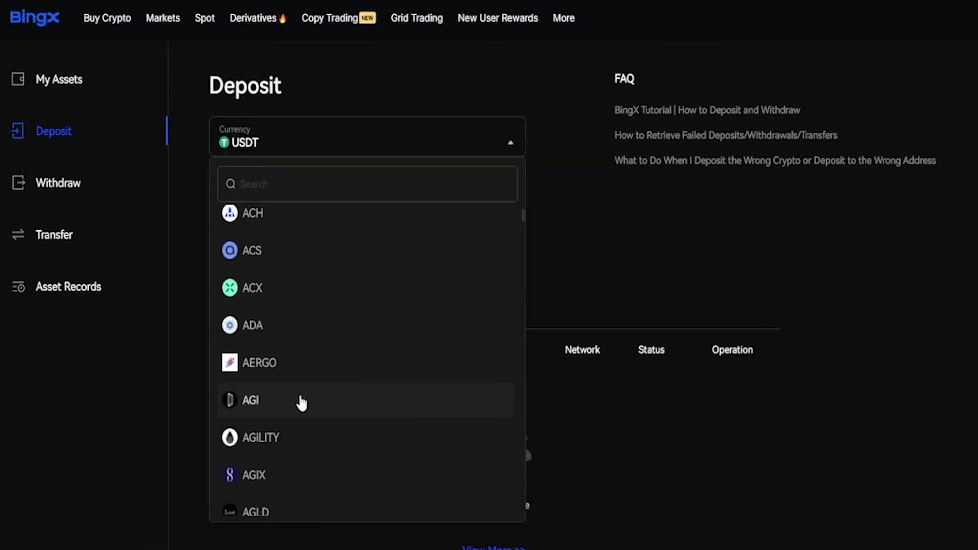
scroll(306, 405, "up", 4)
left_click(404, 173)
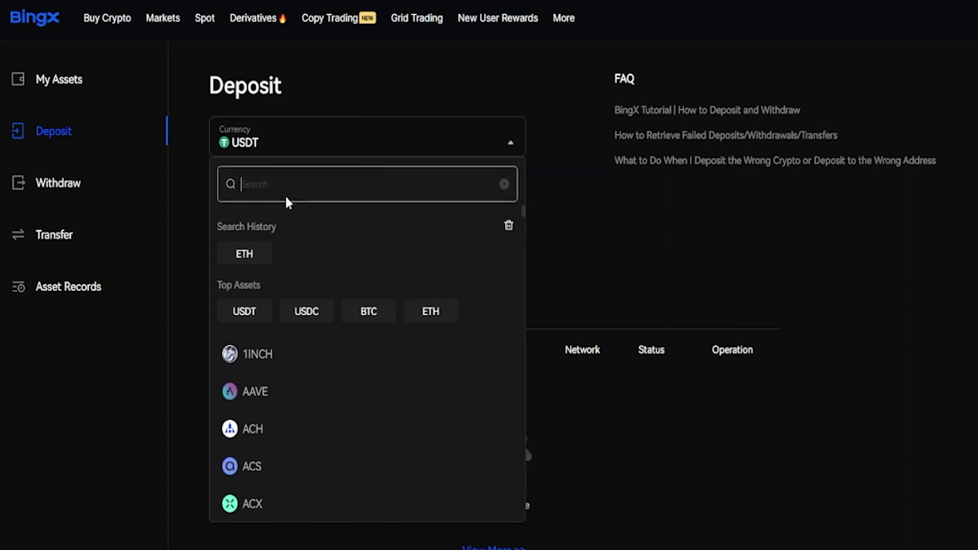
left_click(191, 189)
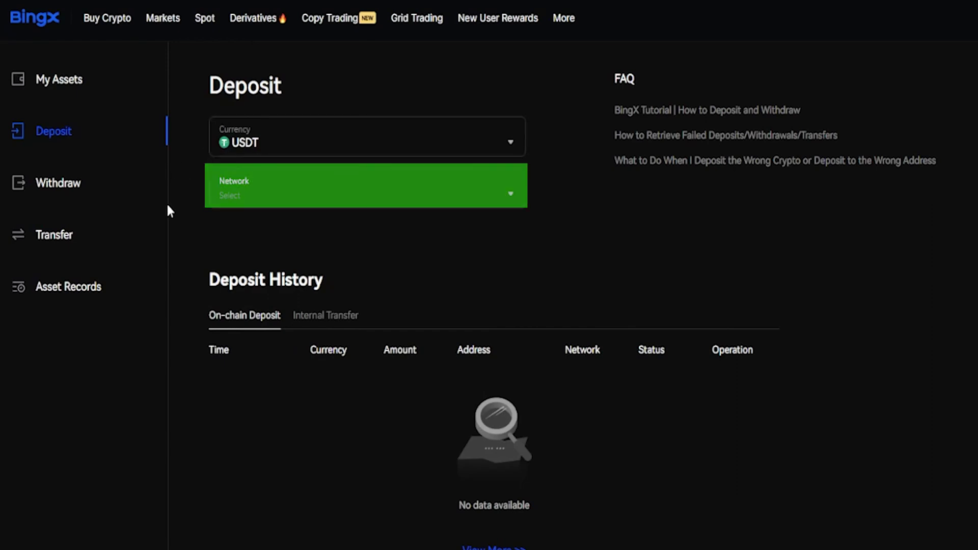
- Pick BNB Smart Chain (BEP20) as the USDT deposit network and generate its address
left_click(287, 203)
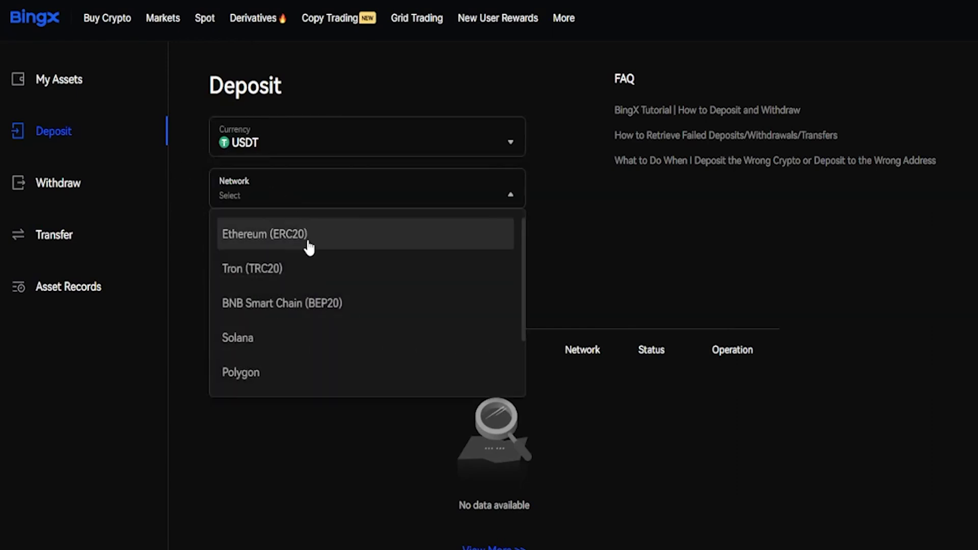
scroll(308, 257, "down", 2)
scroll(317, 311, "up", 2)
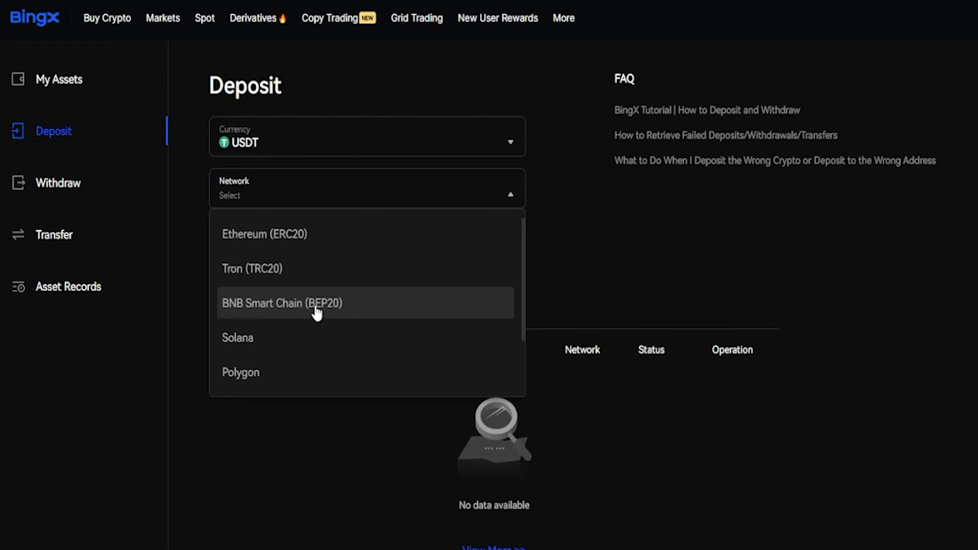
left_click(274, 306)
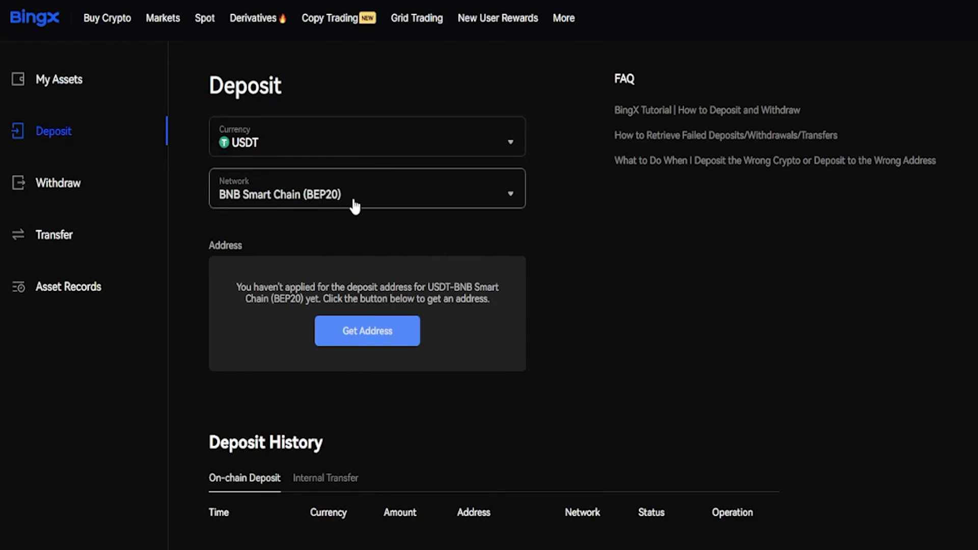
left_click(367, 331)
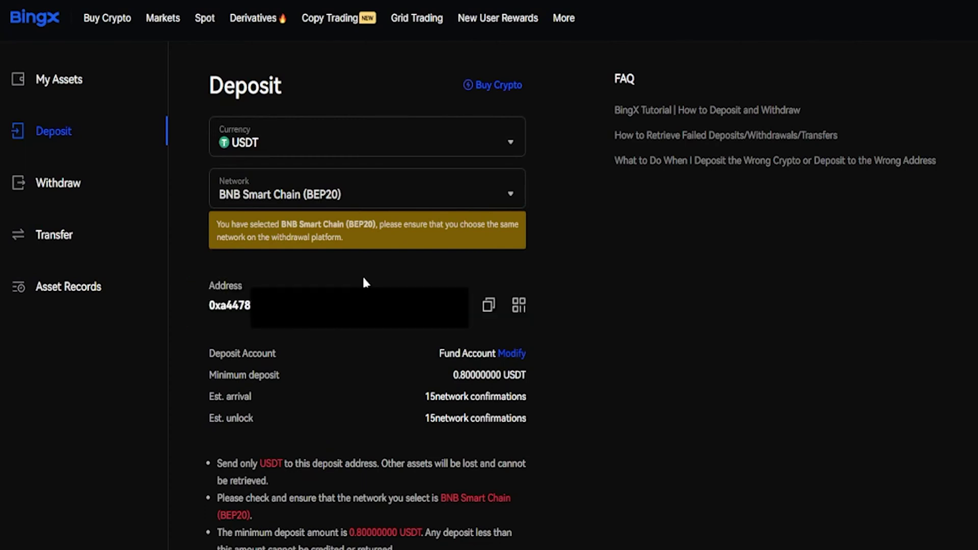
- Copy BingX's BEP20 USDT deposit address to the clipboard
left_click_drag(208, 307, 250, 306)
left_click(193, 305)
left_click(485, 311)
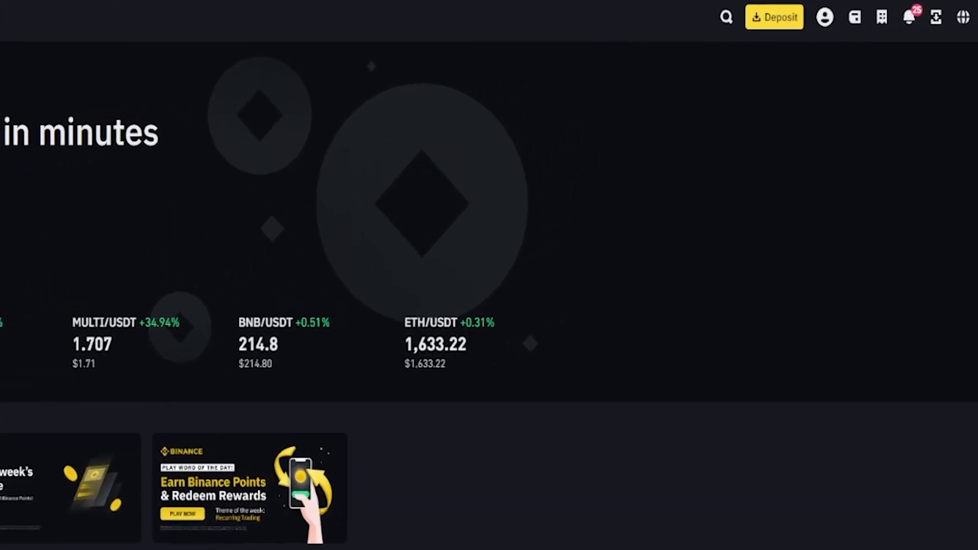
- From the Binance dashboard, open Withdraw Crypto and choose USDT TetherUS as the coin
mouse_move(827, 19)
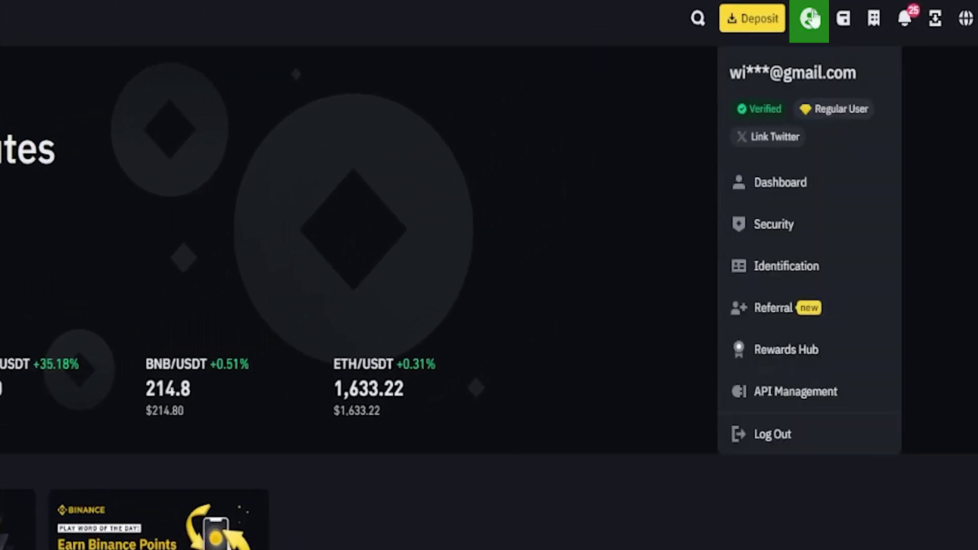
left_click(803, 181)
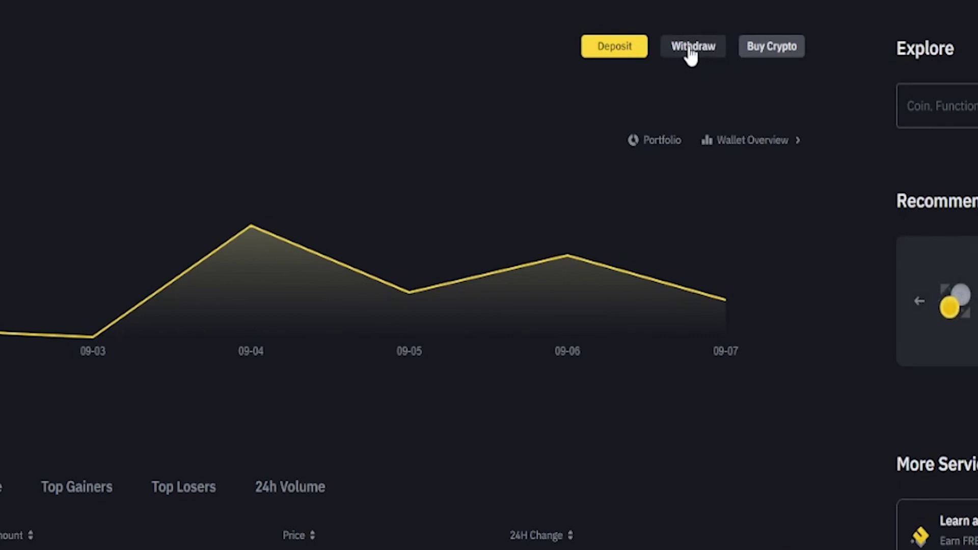
left_click(688, 45)
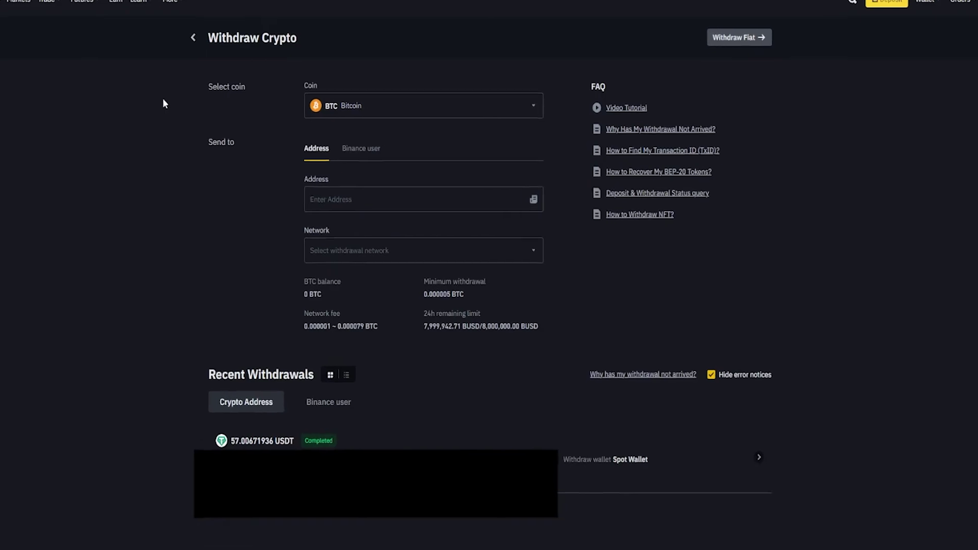
left_click(376, 109)
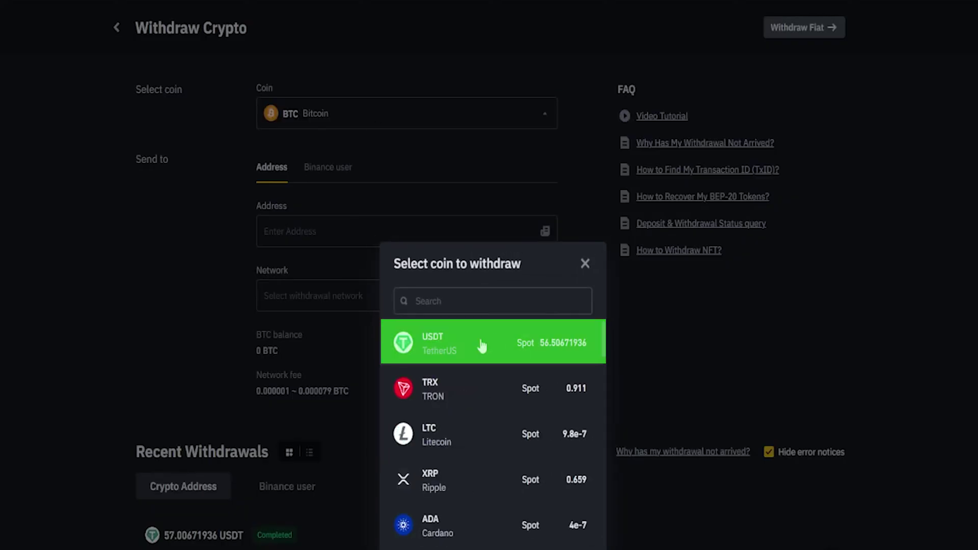
left_click(468, 345)
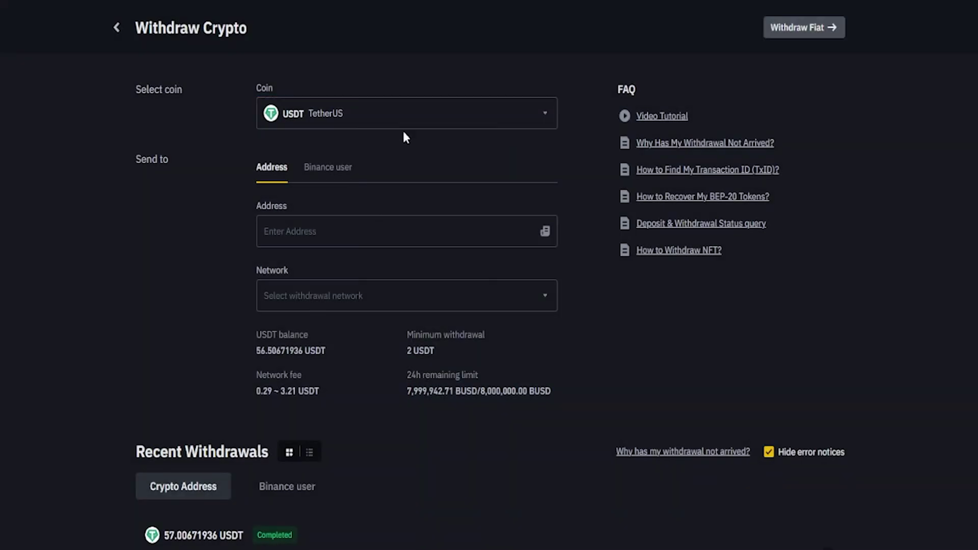
- Paste the BingX deposit address and set BSC (BEP20) as the withdrawal network, confirming the warning
left_click(298, 235)
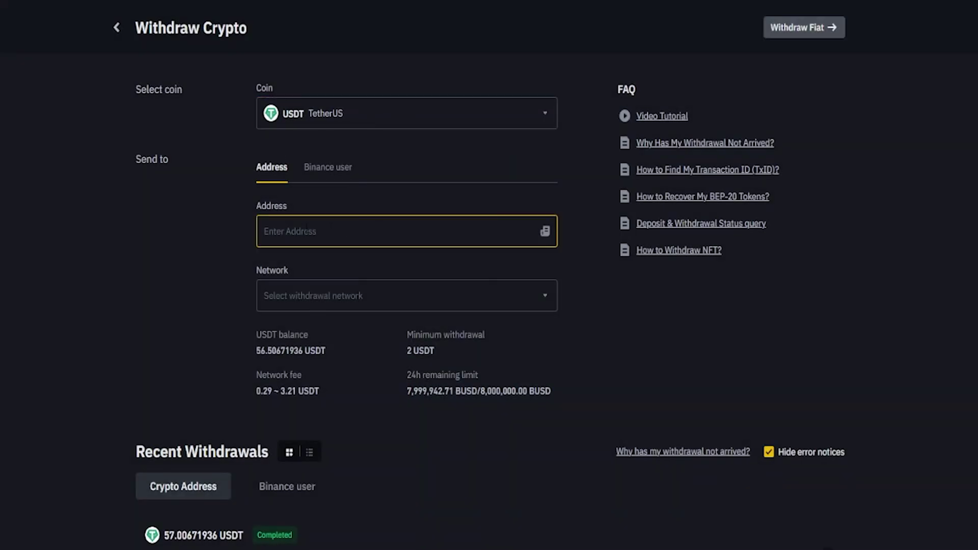
right_click(321, 230)
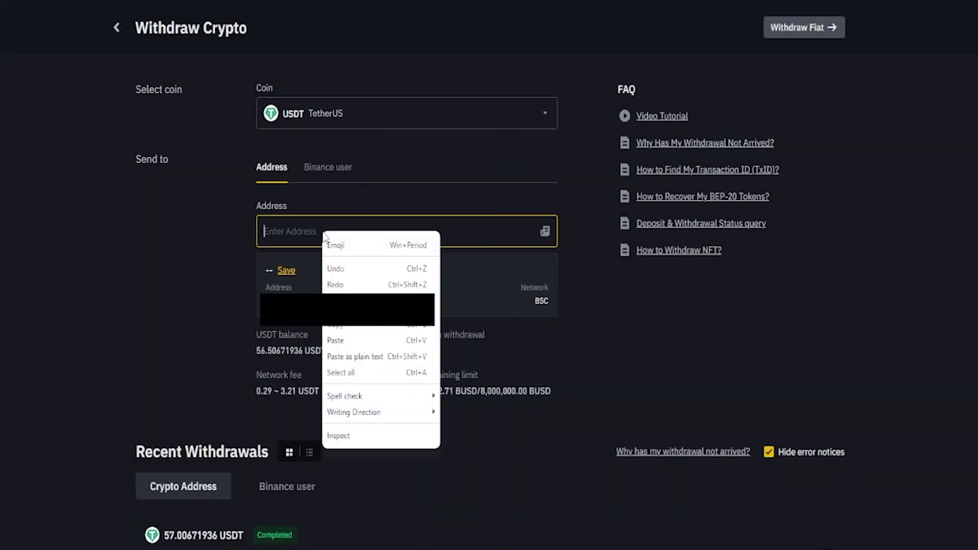
left_click(338, 334)
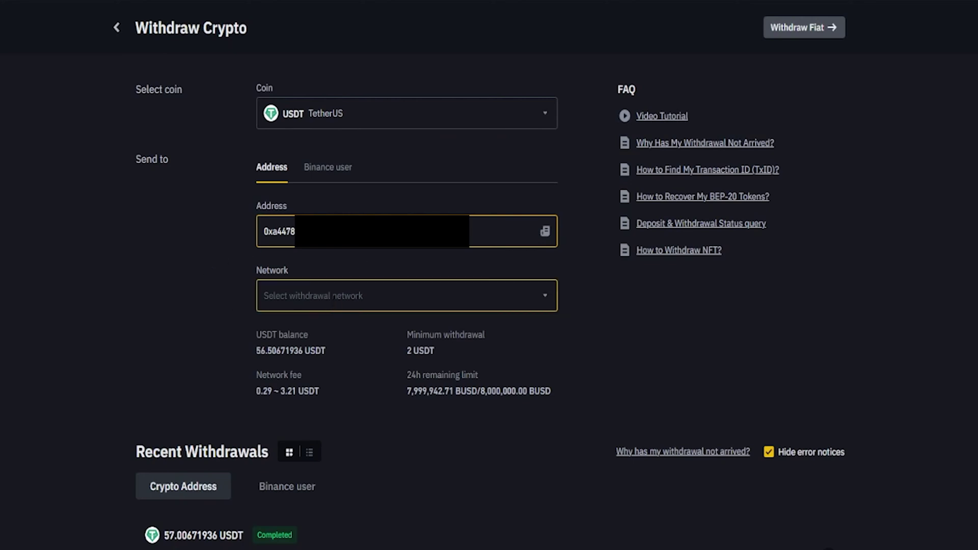
left_click(333, 304)
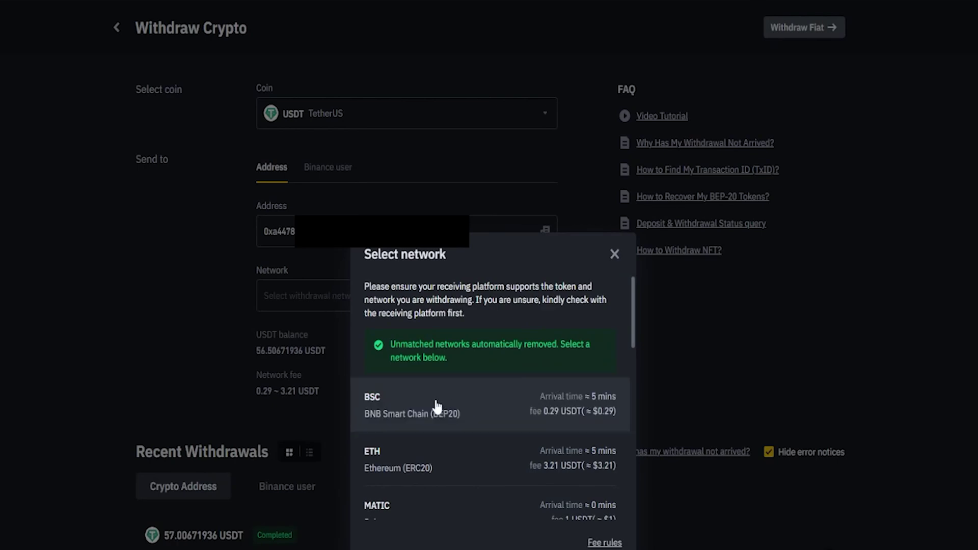
left_click(456, 414)
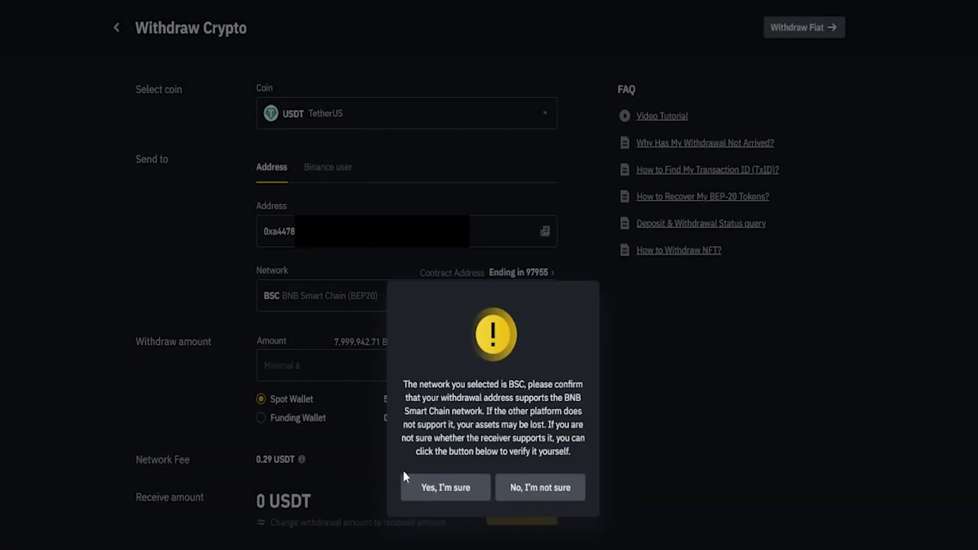
left_click(442, 488)
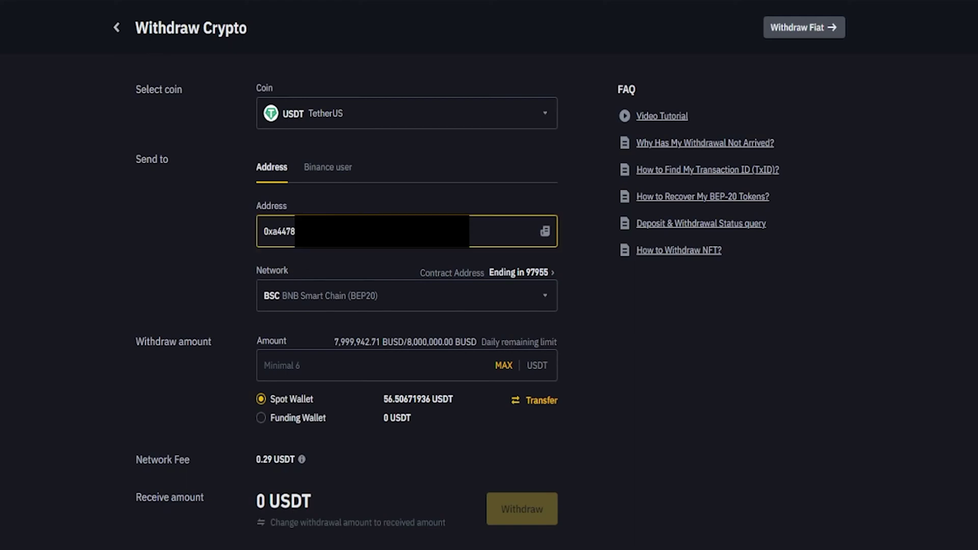
- Withdraw the full 56.50671936 USDT via BNB Smart Chain, confirming both dialogs and completing
left_click(504, 365)
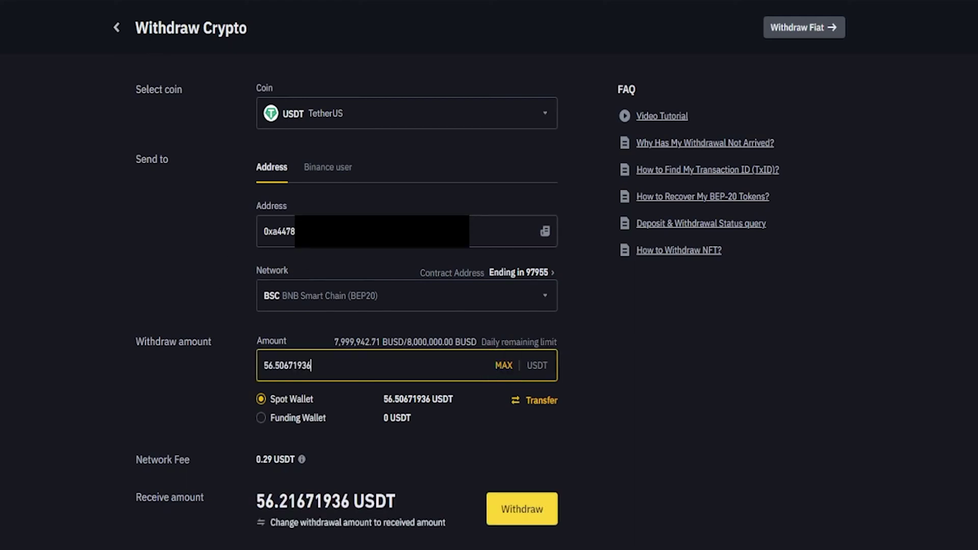
left_click(500, 506)
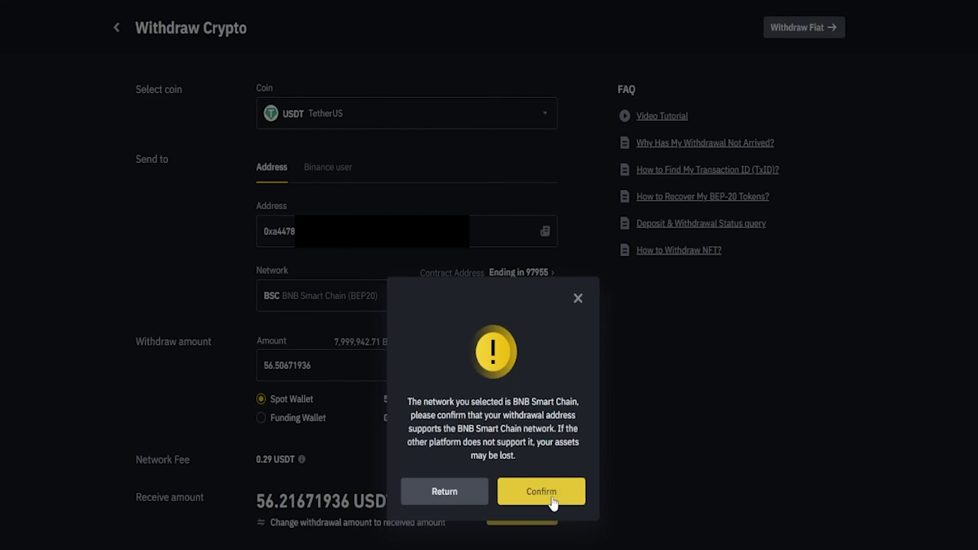
left_click(553, 496)
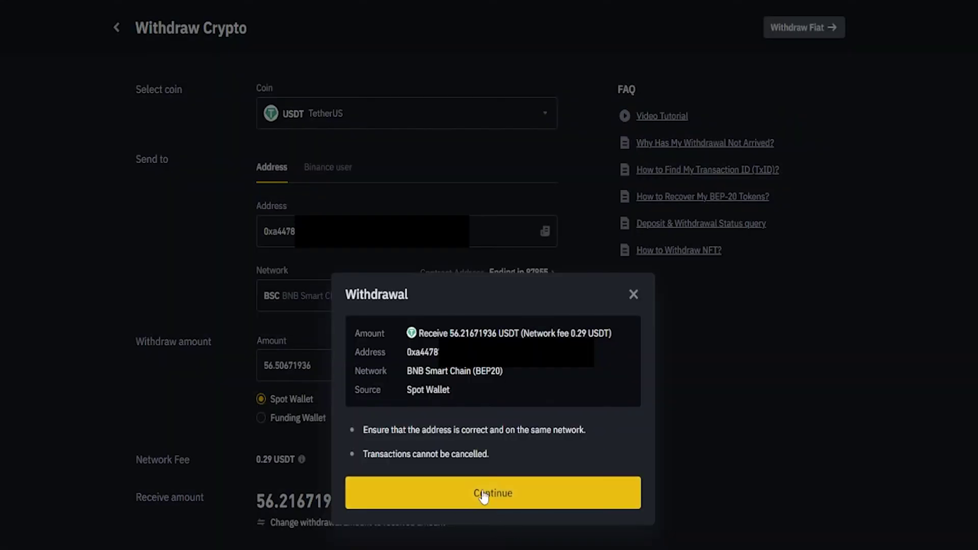
left_click(479, 490)
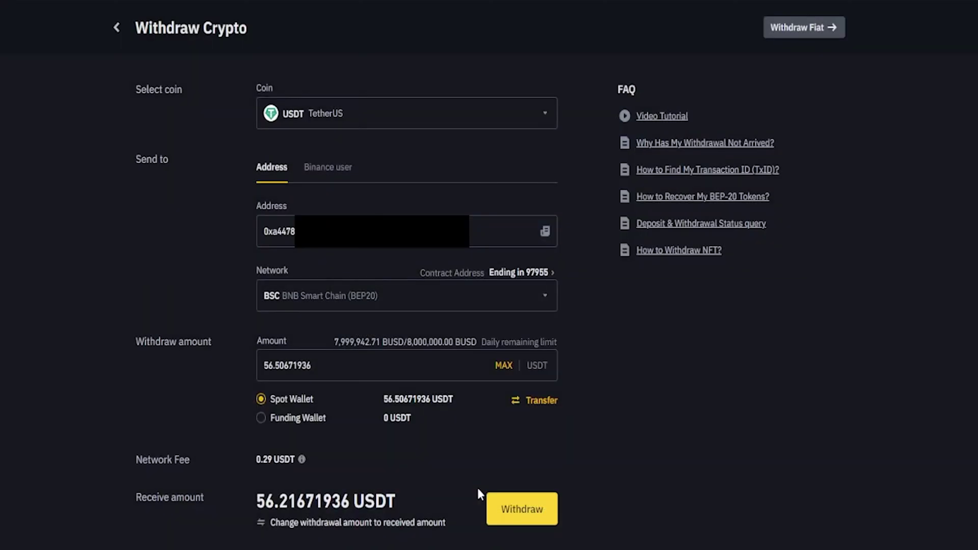
left_click_drag(397, 113, 573, 112)
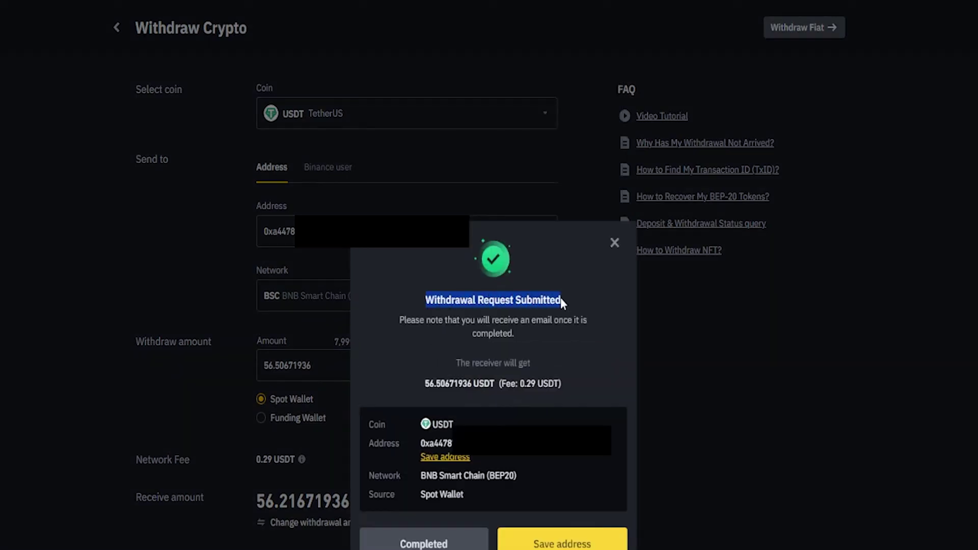
left_click(410, 544)
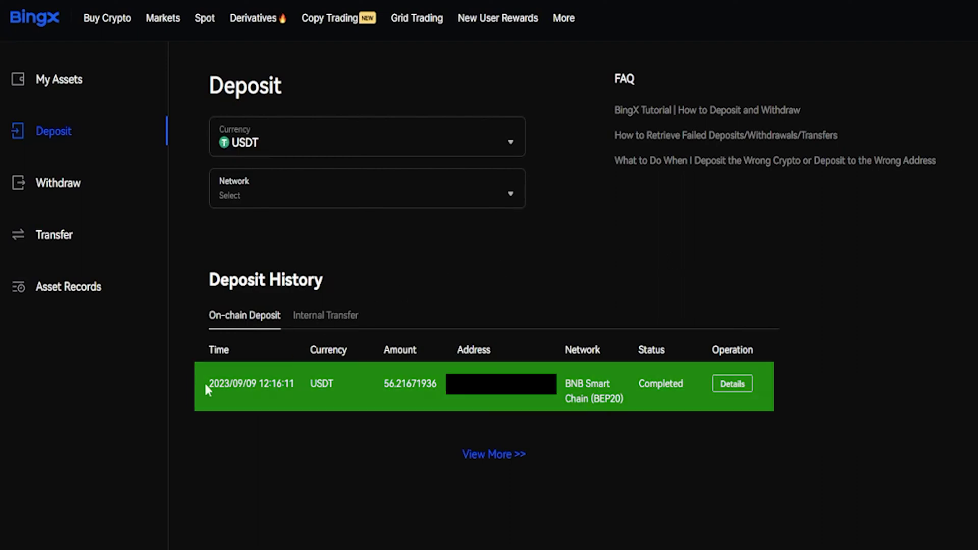
- Check the completed USDT deposit record, then view the Fund Account holding 56.40 USDT
left_click_drag(204, 383, 678, 380)
left_click(644, 478)
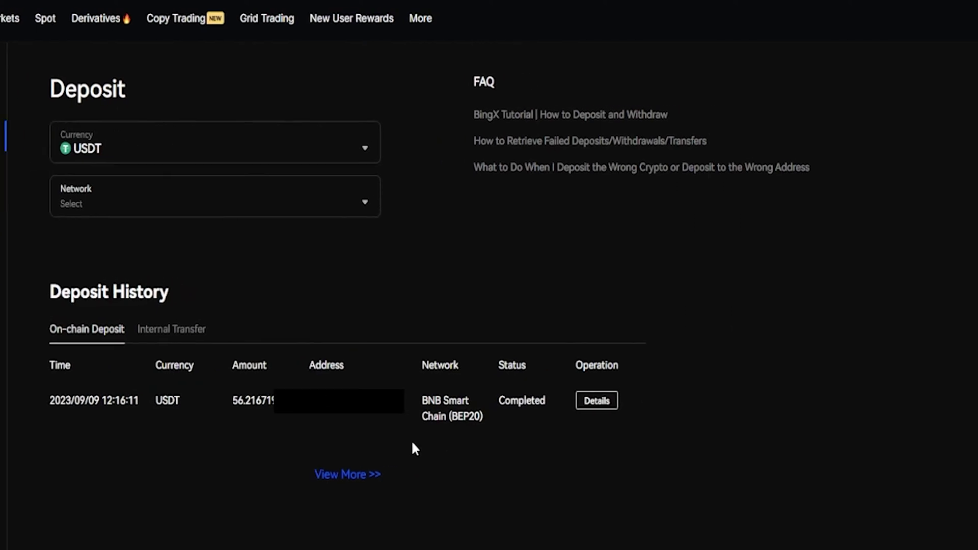
mouse_move(810, 18)
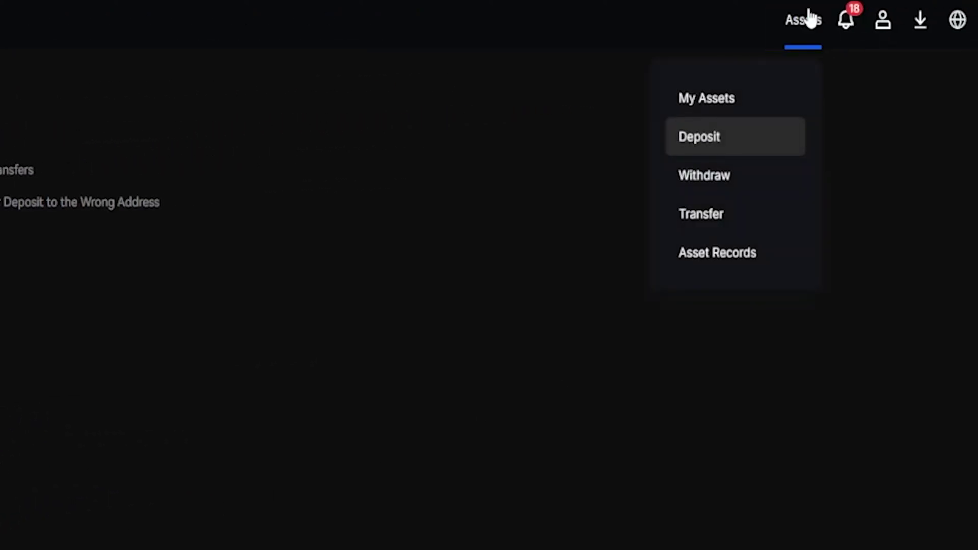
left_click(706, 108)
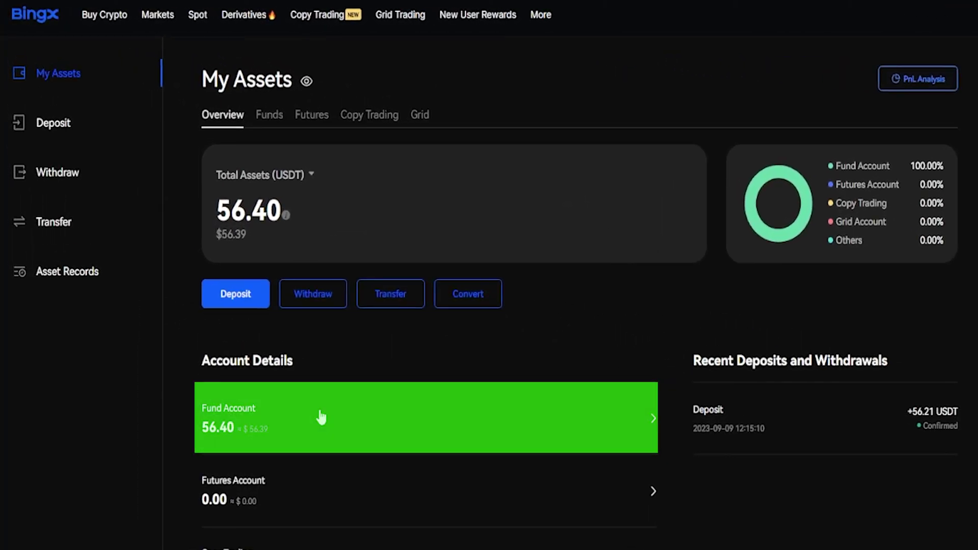
left_click(304, 405)
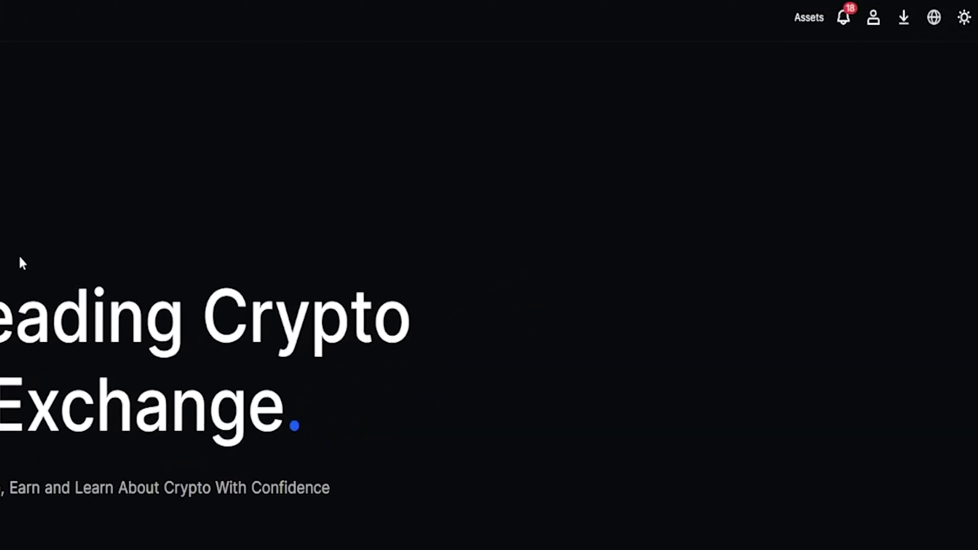
- Open Account & Security and review the Security Center's Fund Password entry
mouse_move(865, 33)
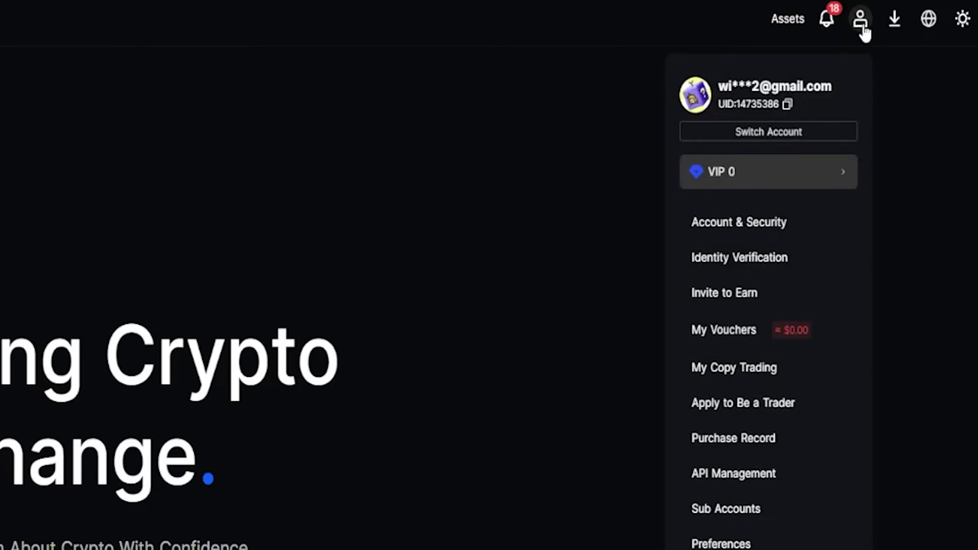
left_click(757, 225)
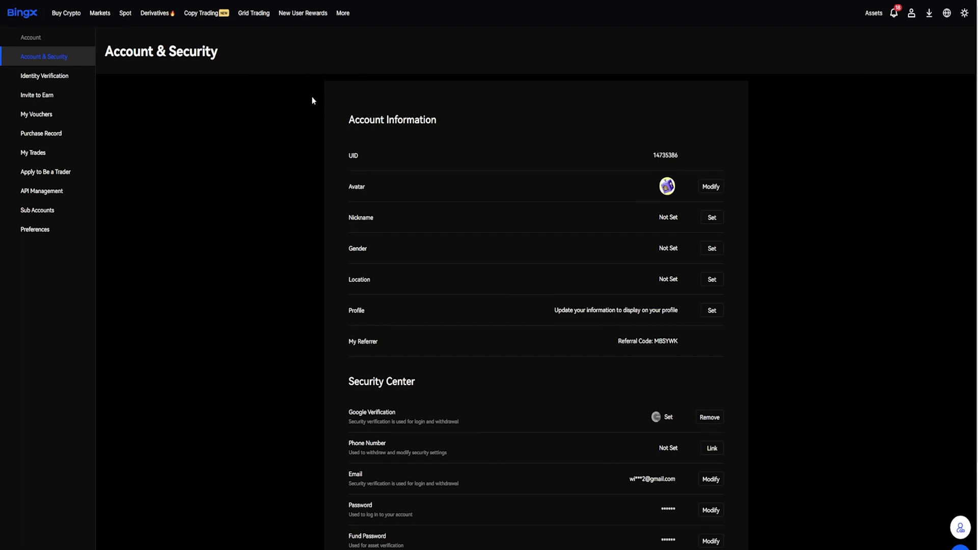
scroll(352, 127, "down", 3)
double_click(381, 251)
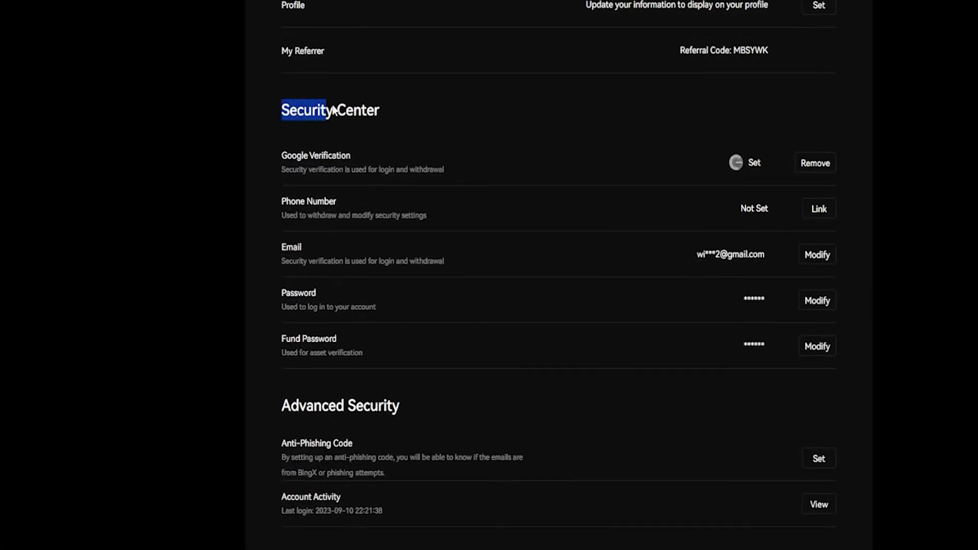
left_click_drag(335, 110, 383, 109)
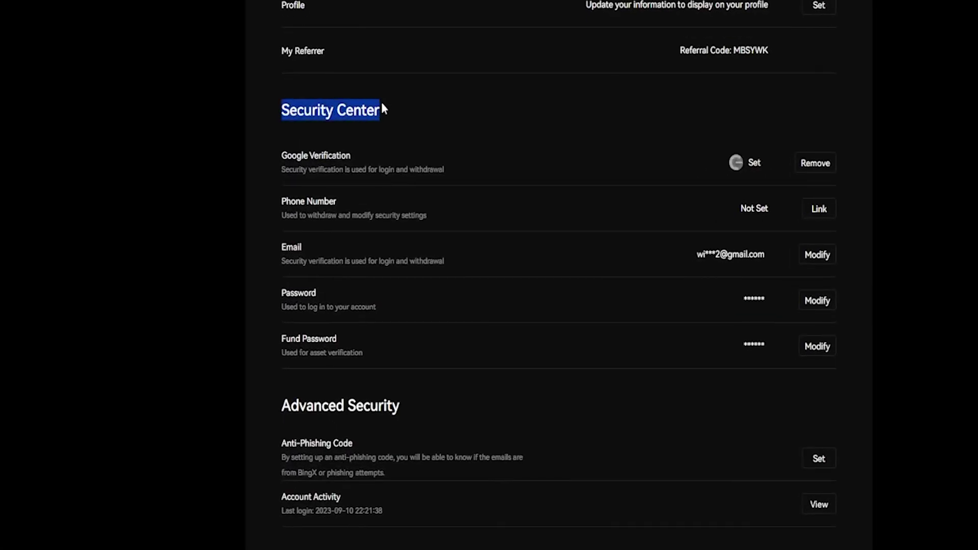
left_click_drag(281, 343, 351, 340)
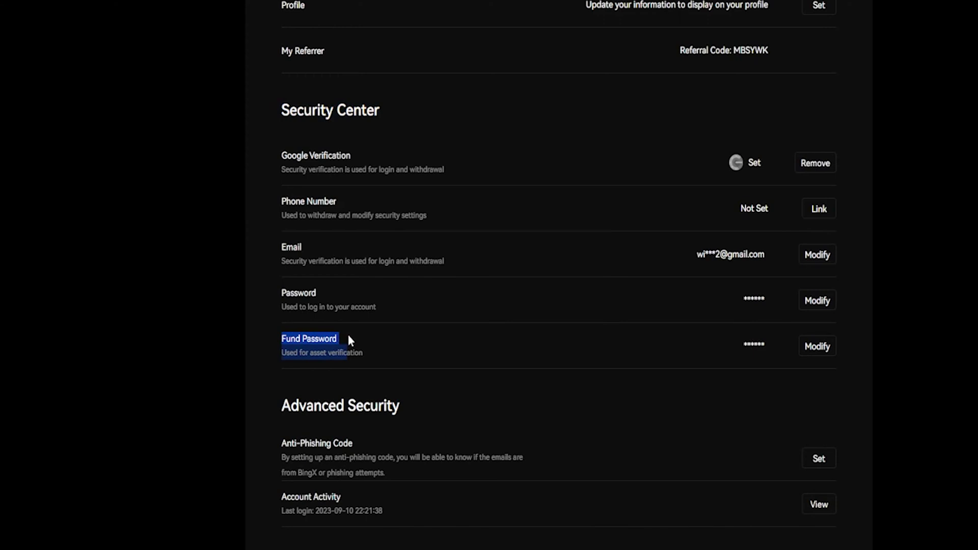
left_click(399, 333)
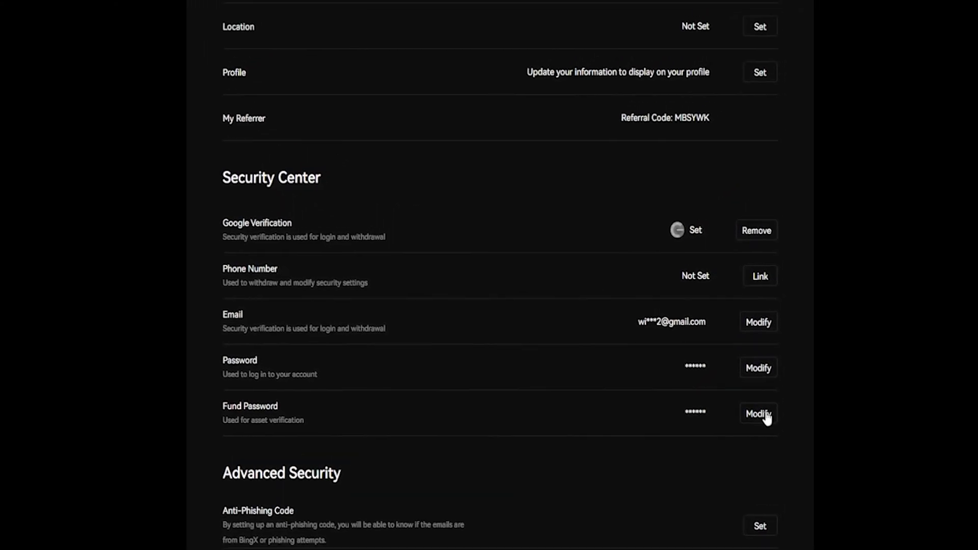
- Transfer all 56.10411317 USDT from Perpetual Futures into the Fund Account
mouse_move(838, 26)
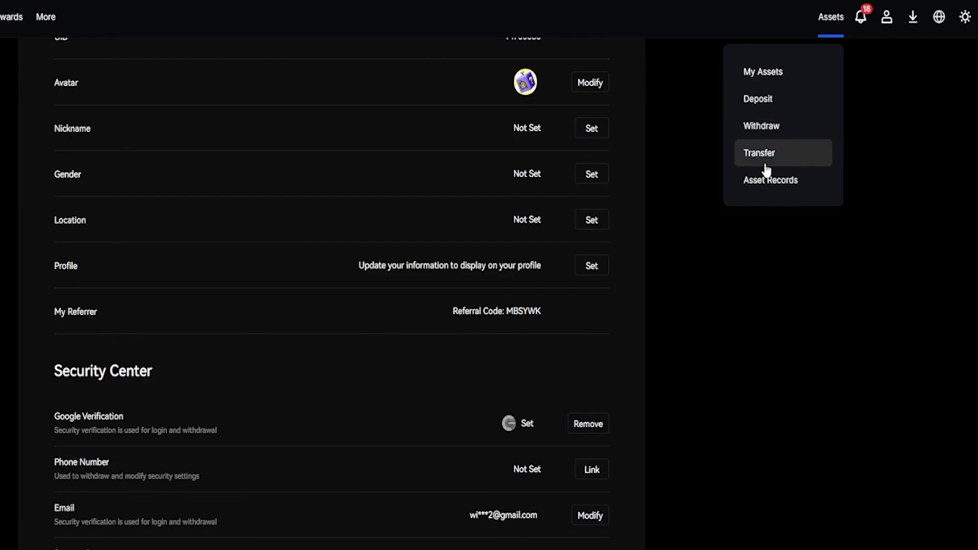
left_click(774, 74)
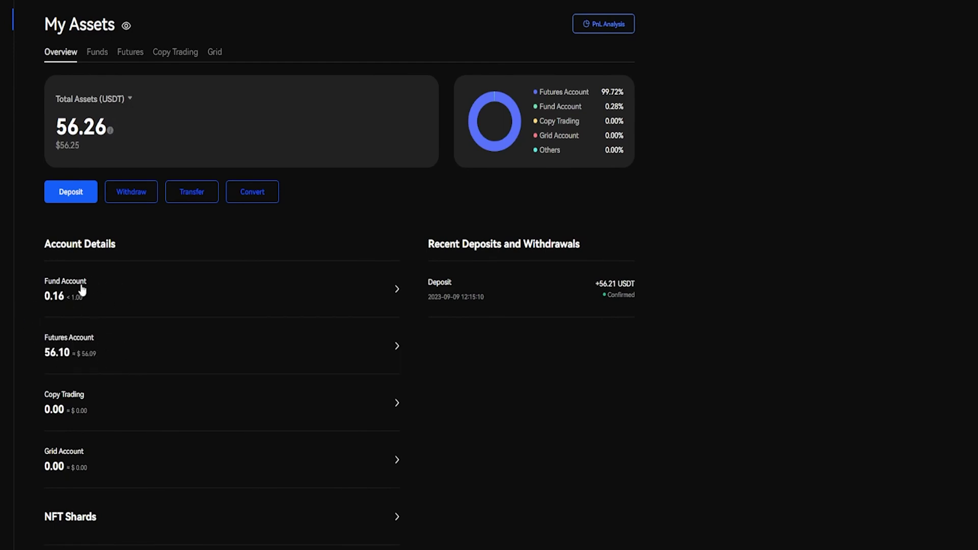
left_click(184, 195)
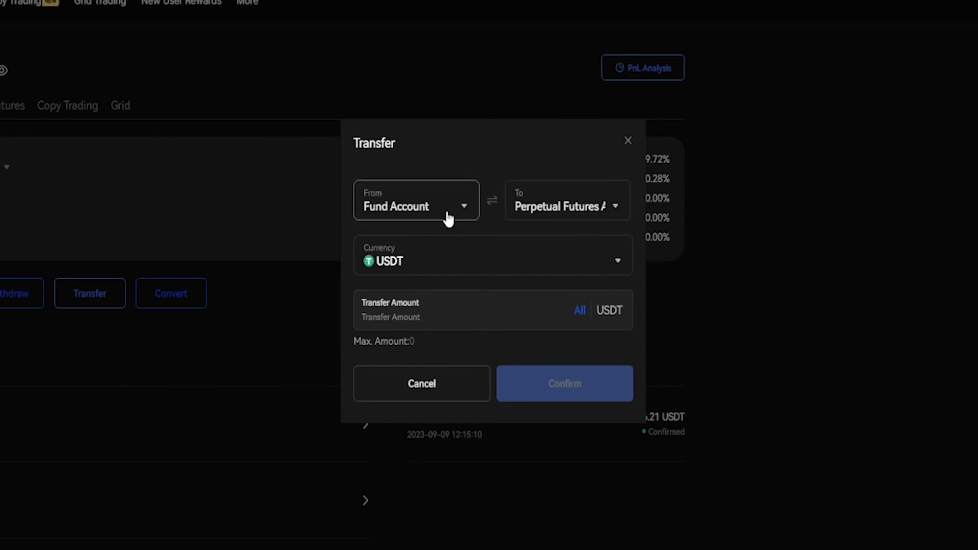
left_click(492, 201)
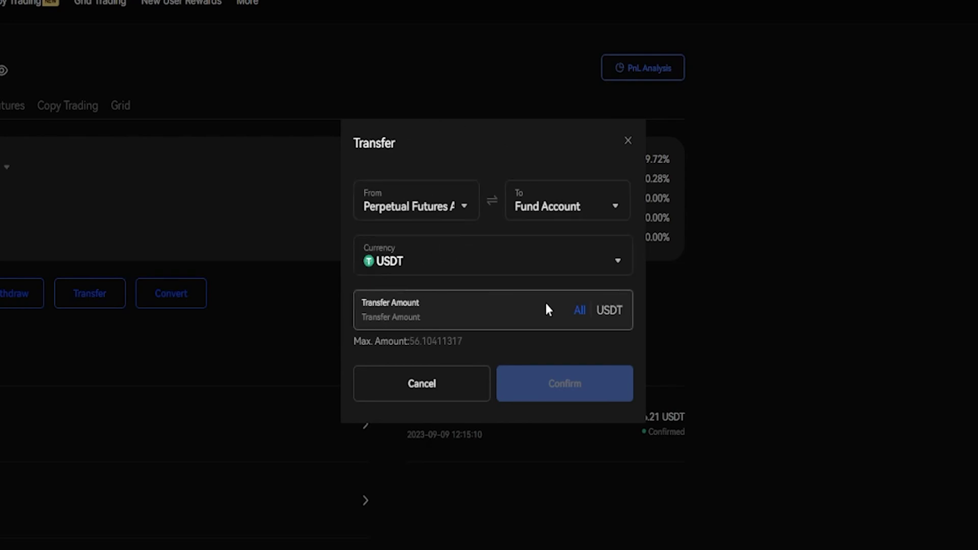
left_click(579, 311)
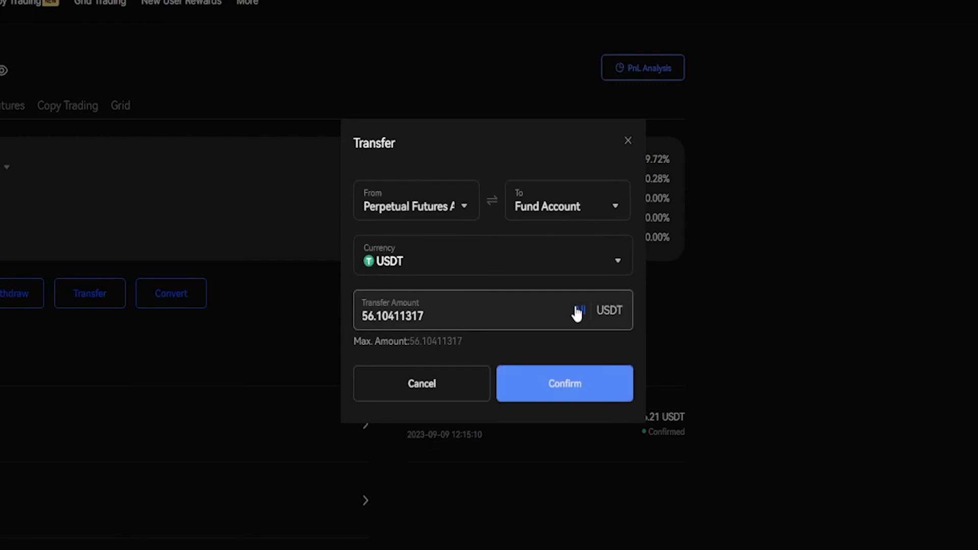
left_click(549, 395)
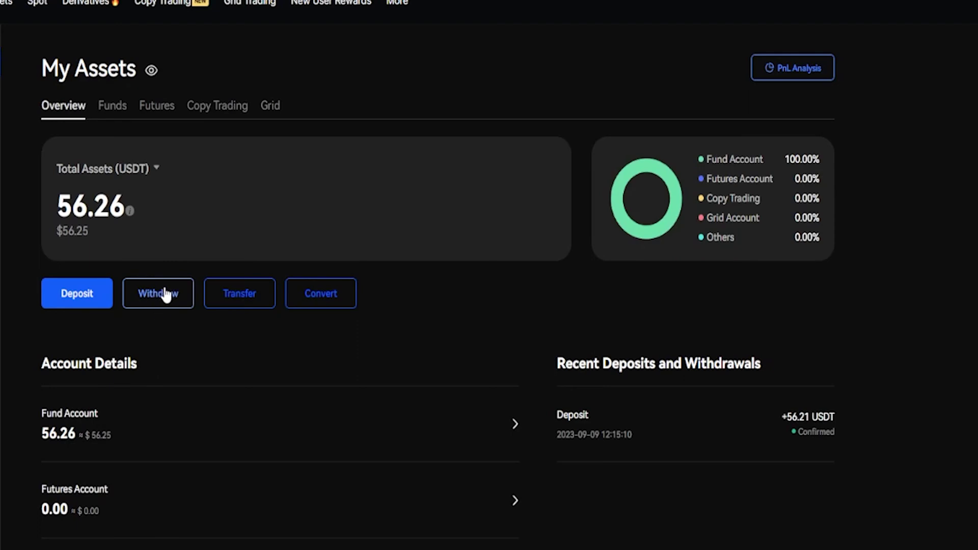
- Open BingX's Withdraw page and select USDT as the withdrawal currency
mouse_move(812, 13)
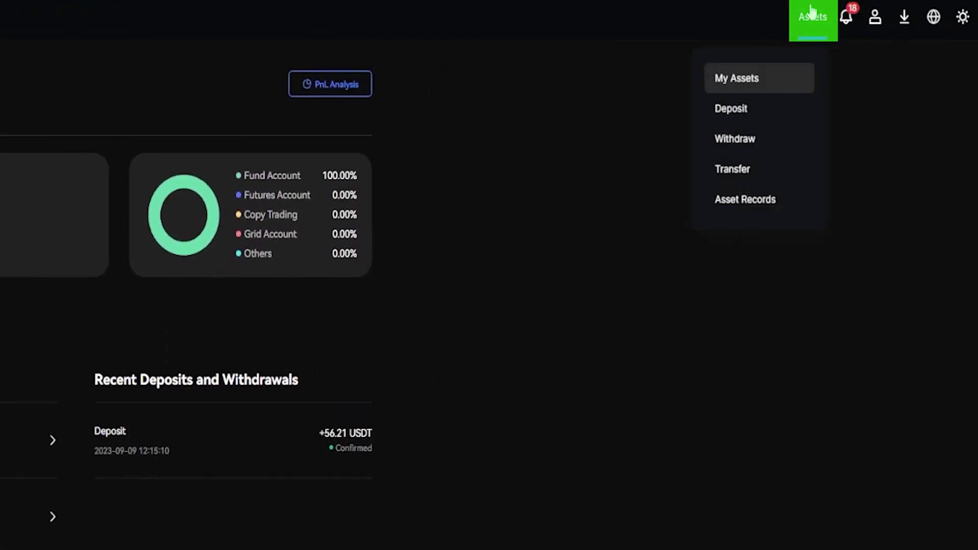
left_click(733, 144)
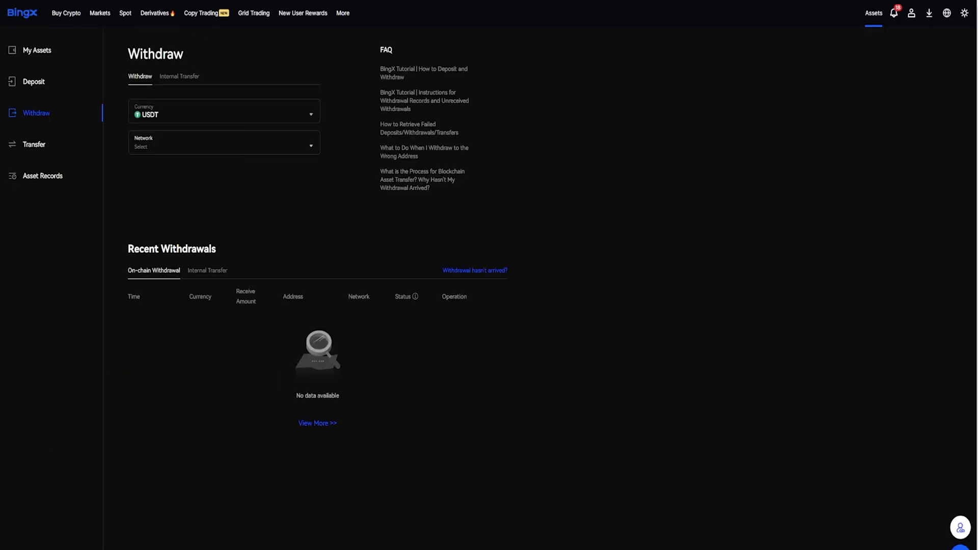
left_click_drag(125, 59, 199, 61)
left_click(197, 58)
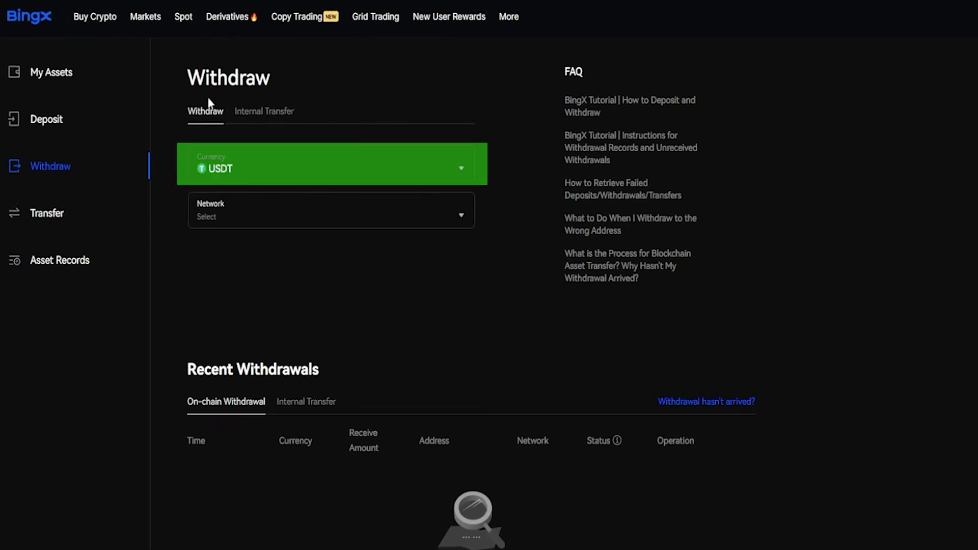
left_click(267, 170)
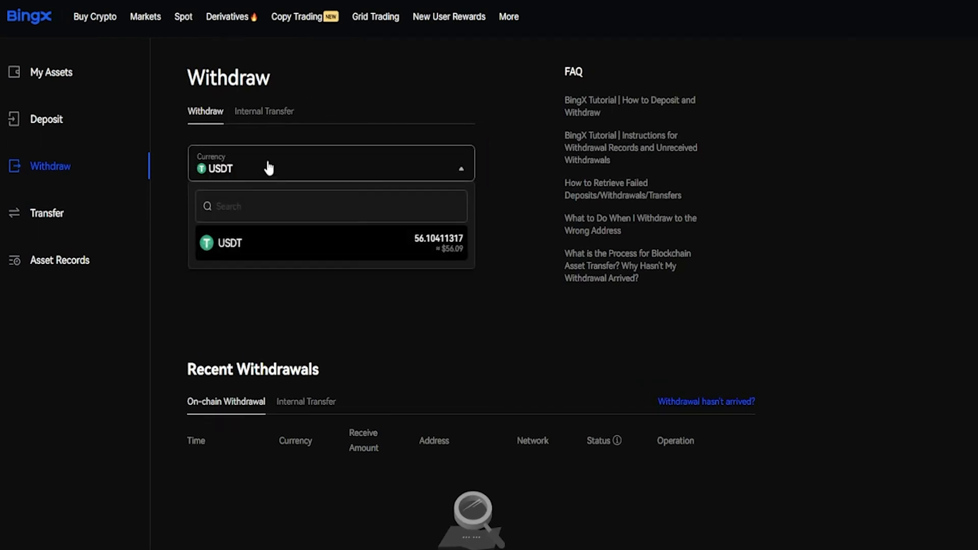
left_click(297, 251)
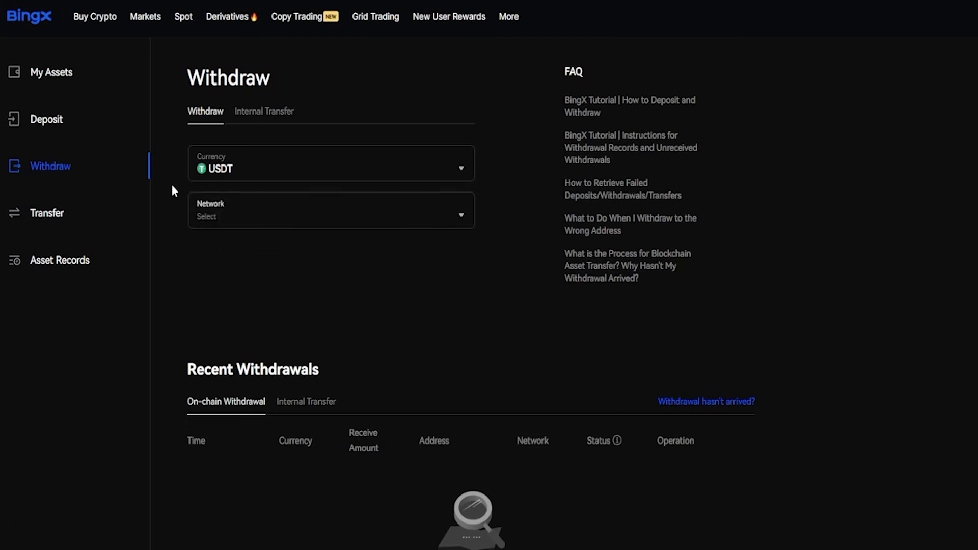
- Set the USDT withdrawal network to BNB Smart Chain (BEP20)
left_click(302, 214)
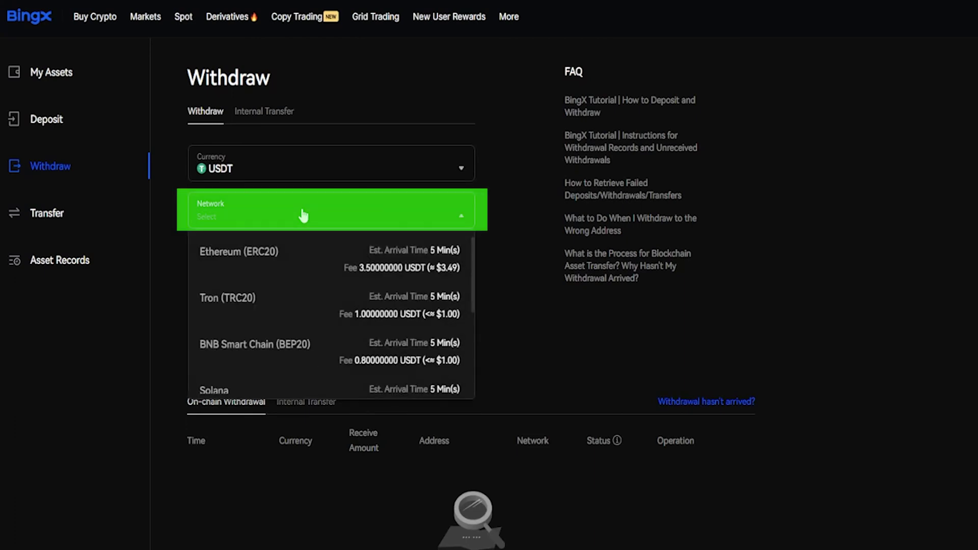
scroll(305, 254, "down", 3)
scroll(291, 352, "up", 3)
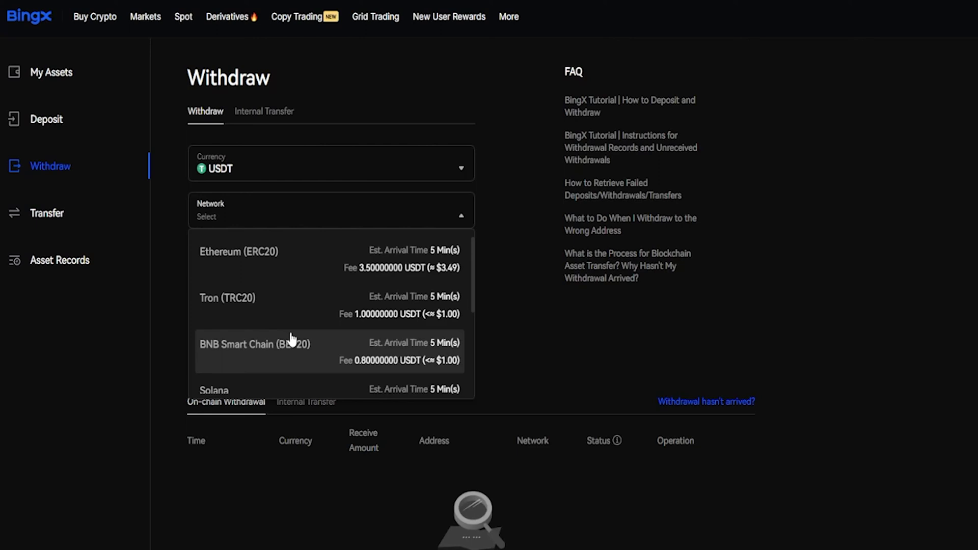
left_click(241, 351)
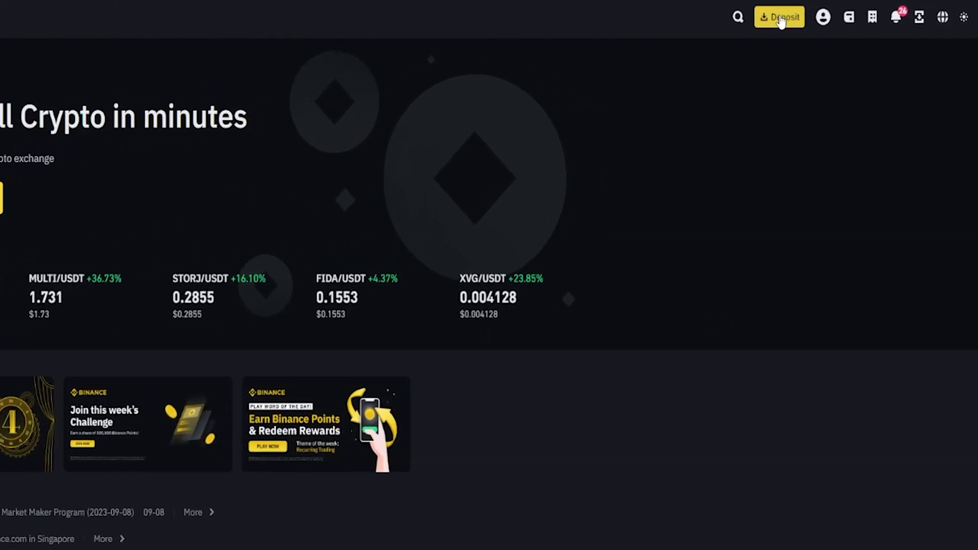
- Go from the Binance account dashboard to the Deposit Crypto page
mouse_move(796, 18)
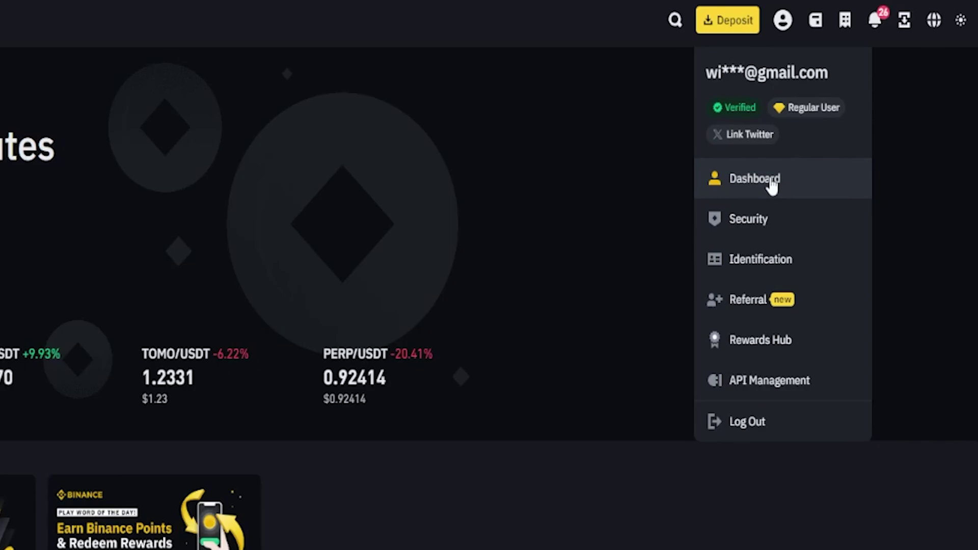
left_click(771, 182)
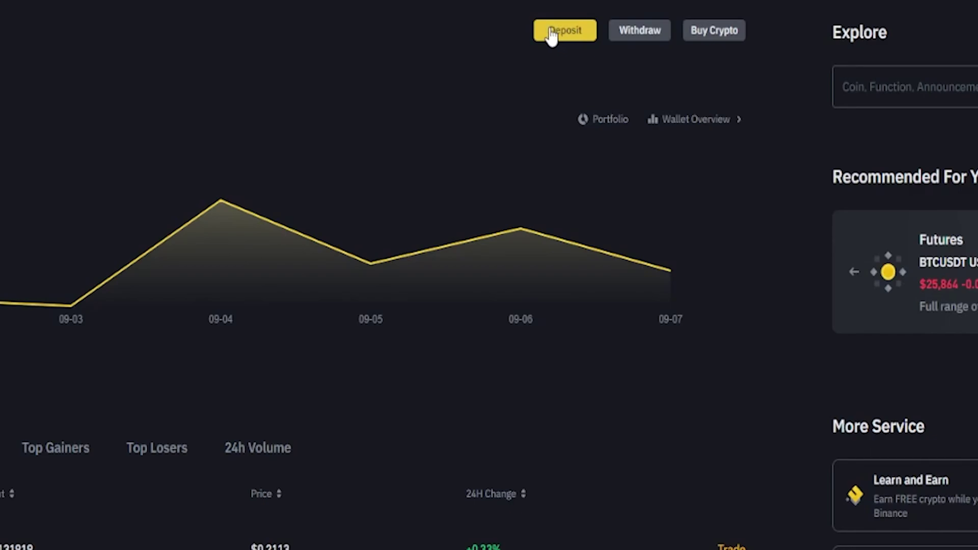
left_click(552, 30)
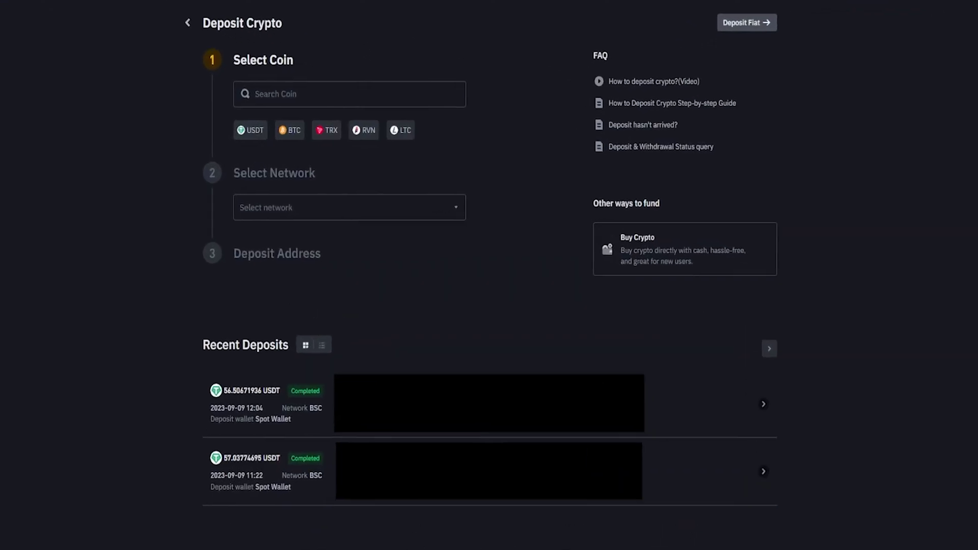
- Choose USDT on BNB Smart Chain (BEP20) and copy the generated deposit address
left_click(304, 92)
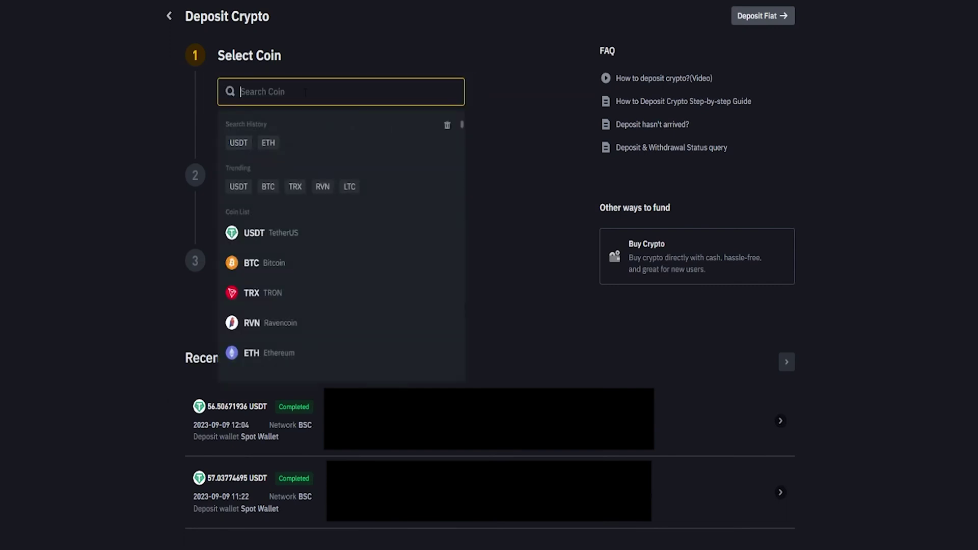
left_click(290, 233)
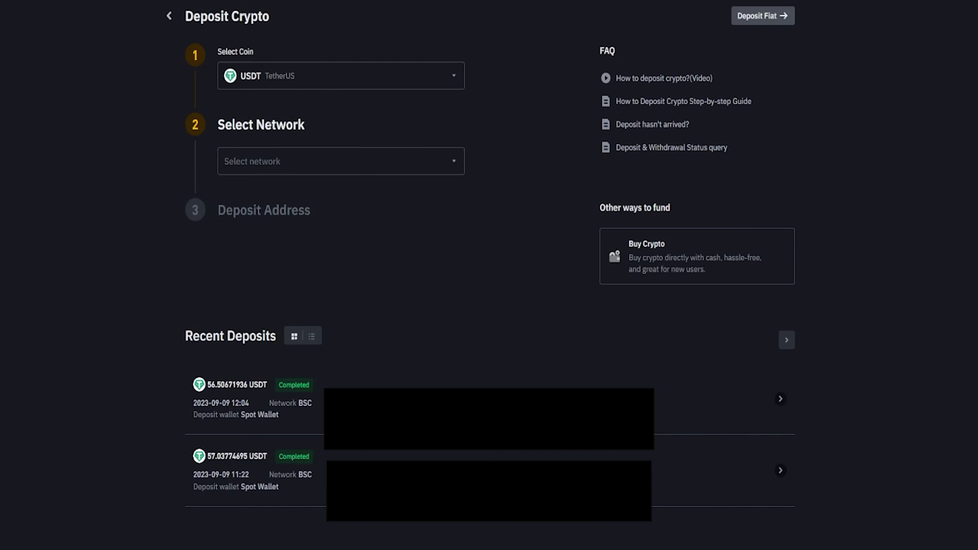
left_click(282, 160)
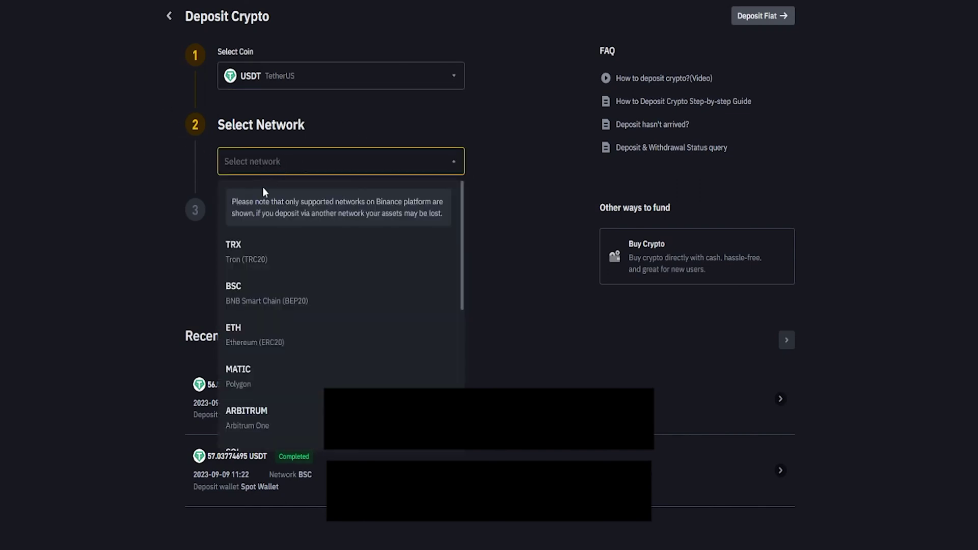
left_click(264, 301)
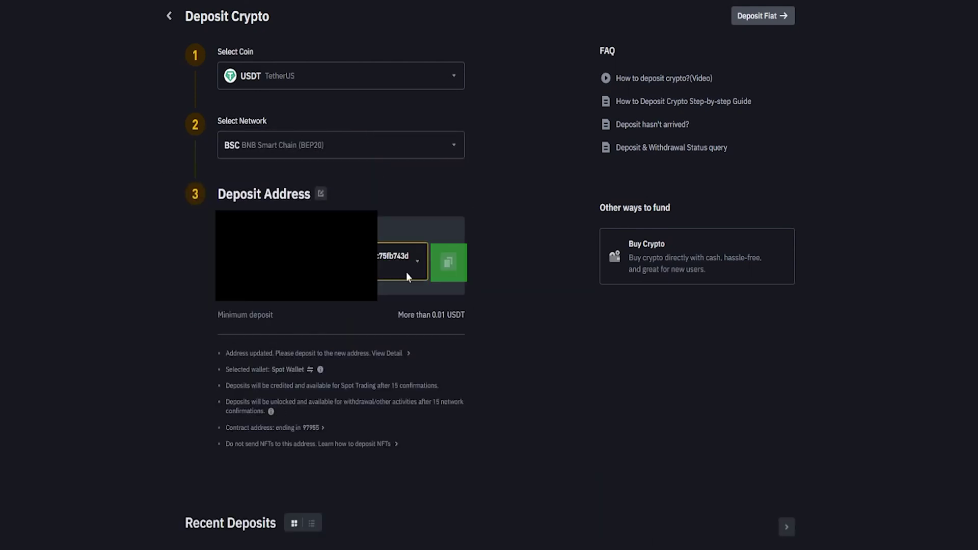
left_click(448, 261)
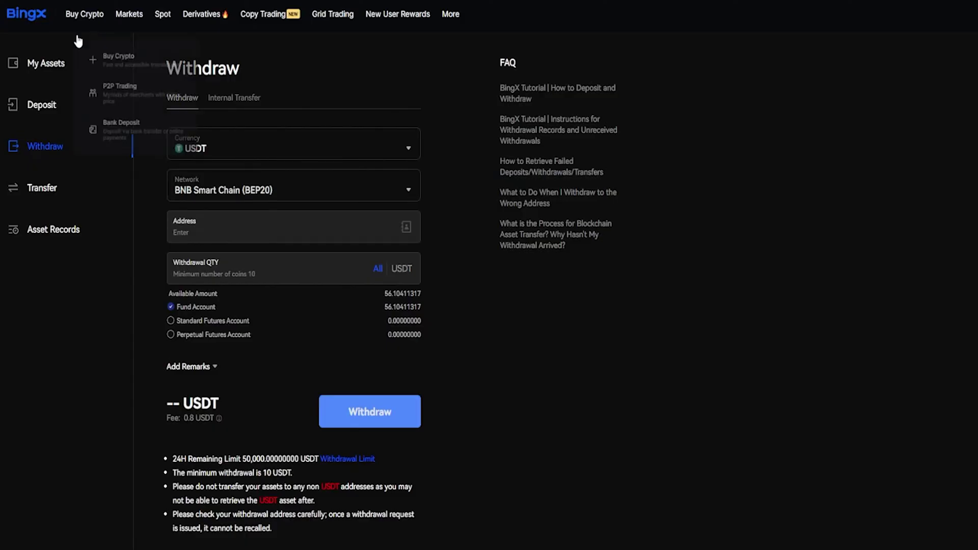
- Paste the Binance BEP20 address, withdraw the full 56.10411317 USDT balance, and submit
right_click(222, 230)
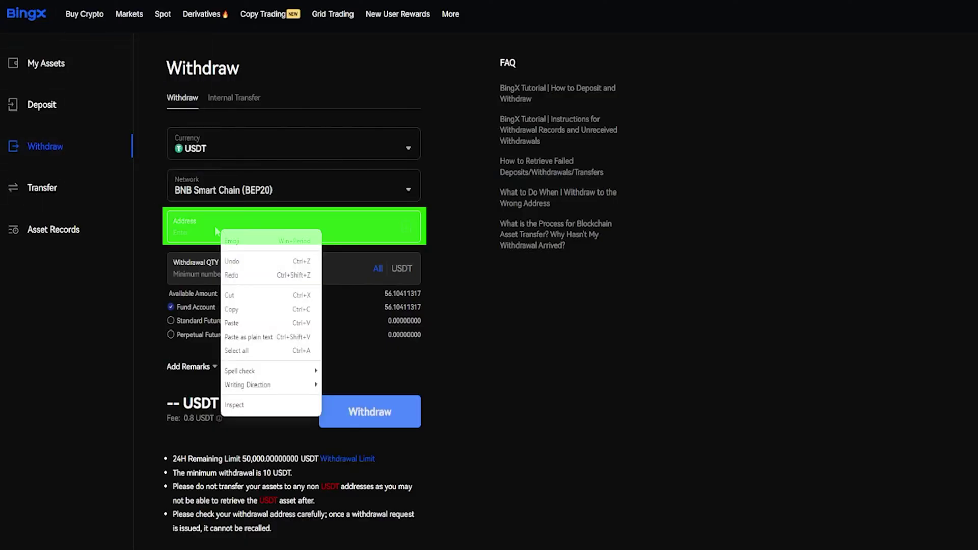
left_click(232, 322)
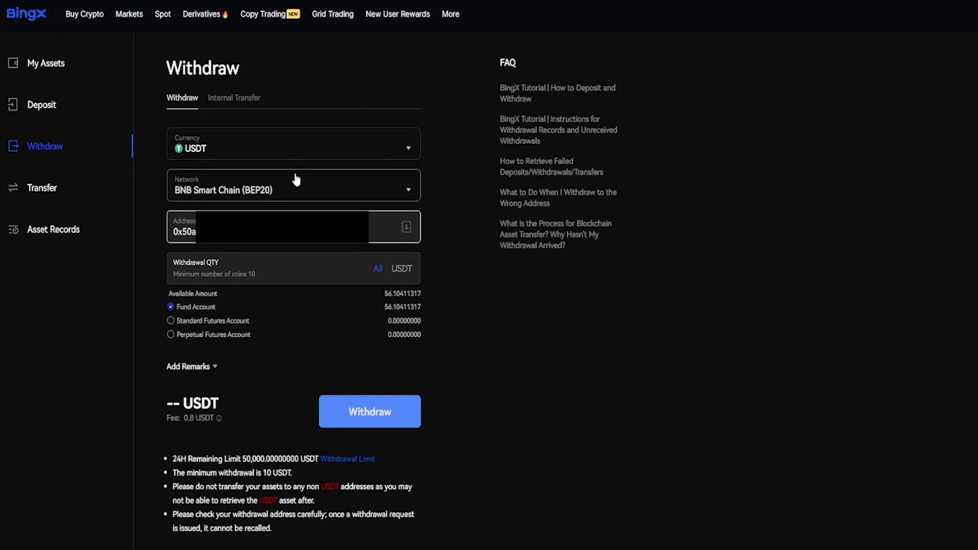
left_click(379, 269)
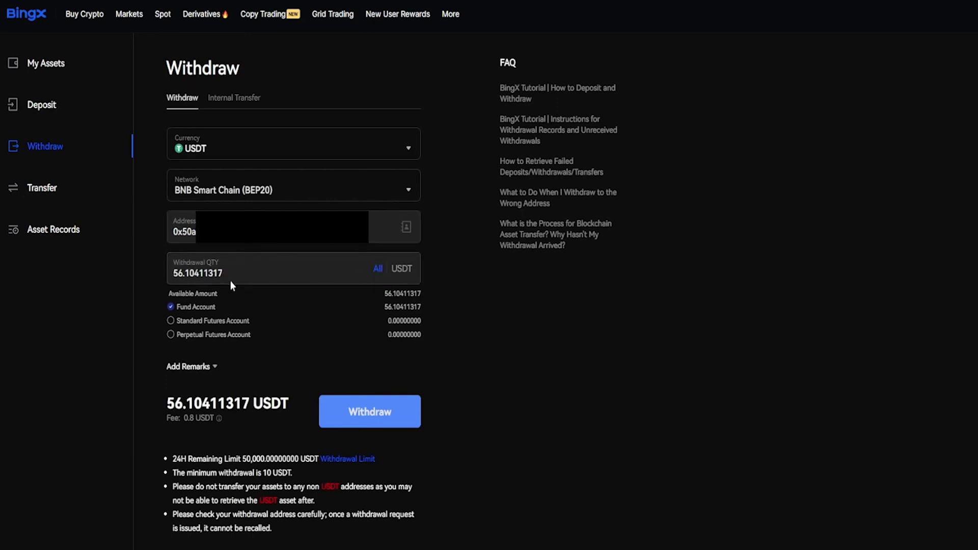
left_click_drag(224, 274, 166, 274)
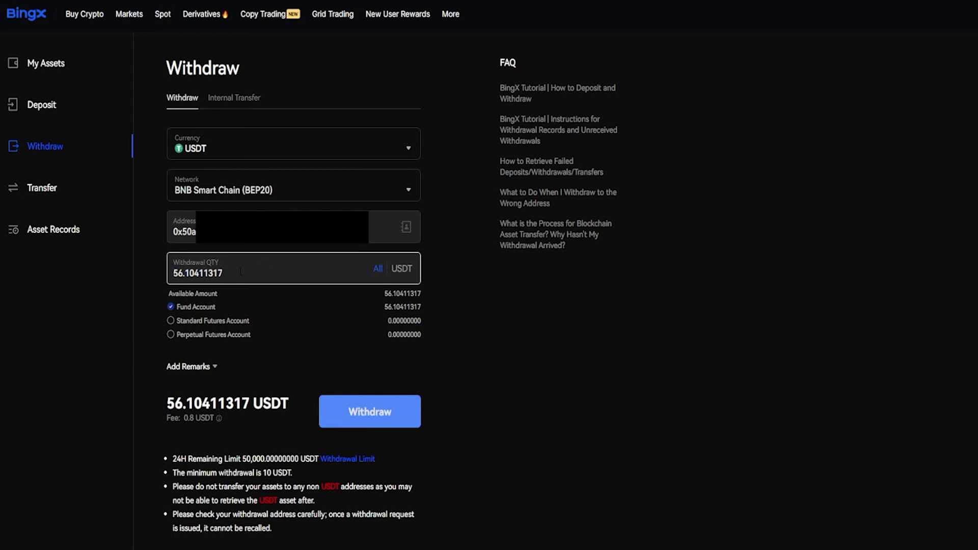
left_click_drag(170, 295, 424, 300)
left_click(425, 299)
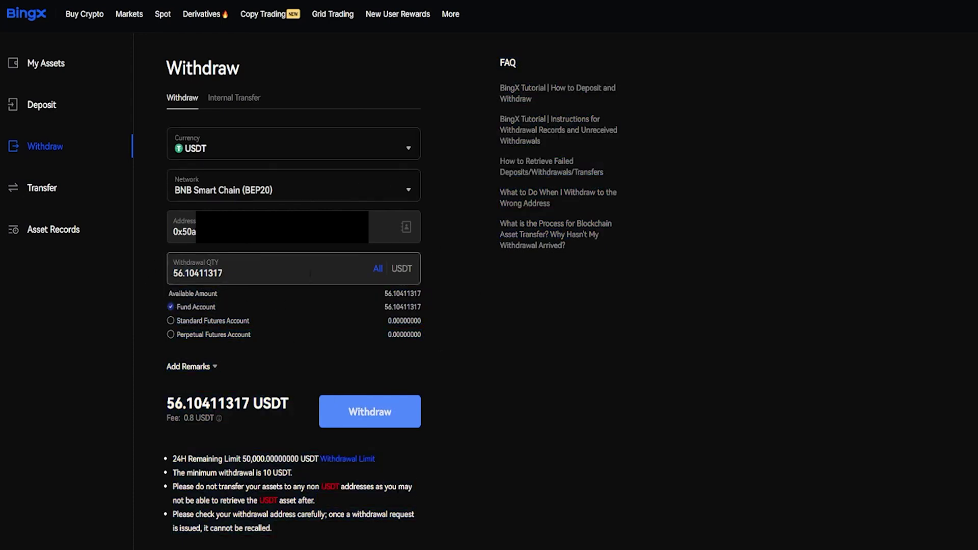
left_click(389, 412)
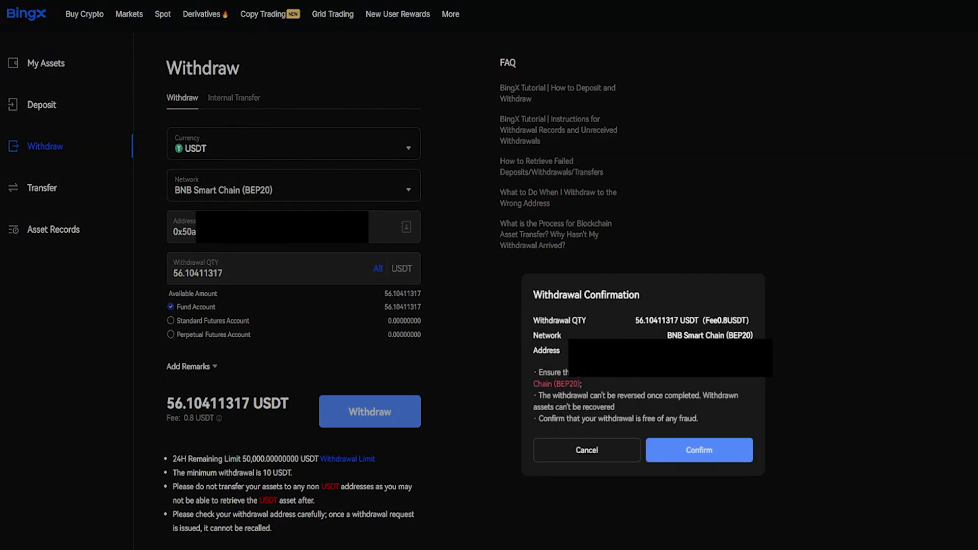
- Review the USDT withdrawal on BEP20 and confirm the withdrawal details
left_click_drag(533, 295, 642, 301)
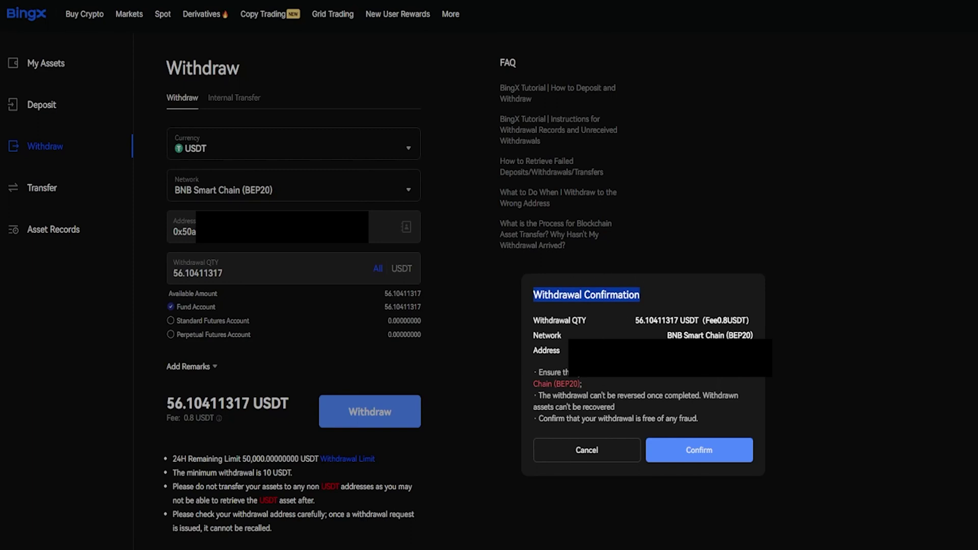
left_click_drag(667, 335, 745, 335)
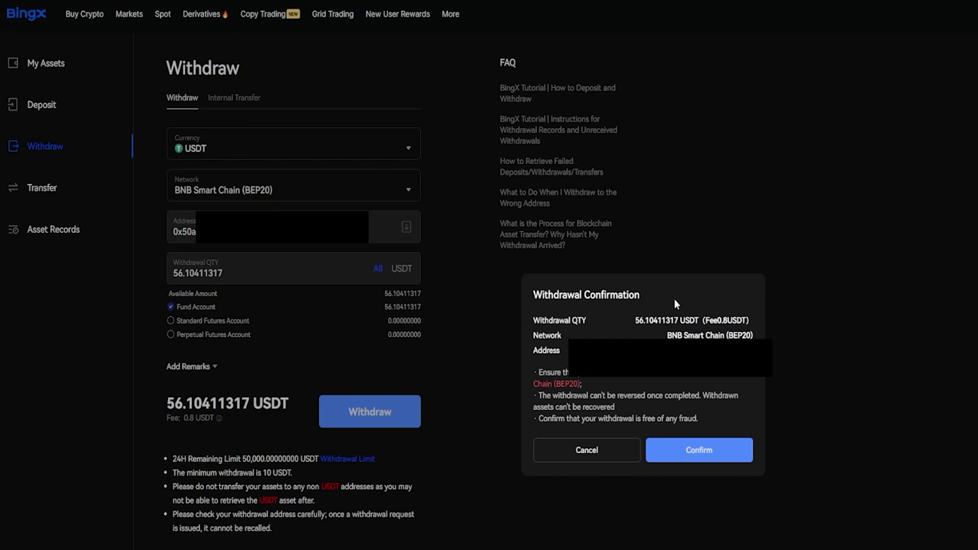
left_click(707, 450)
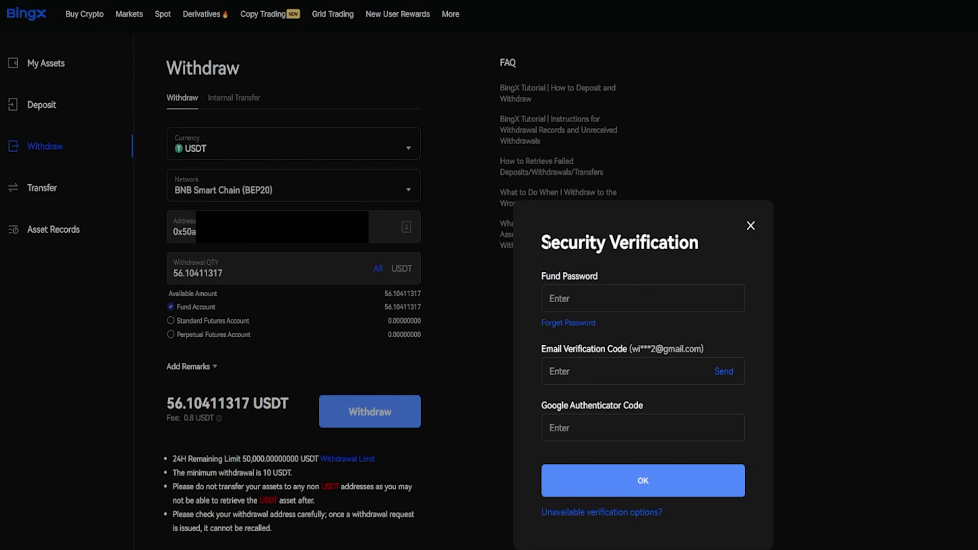
- Enter the fund password, email code and Google Authenticator code, then submit verification
left_click_drag(542, 243, 716, 249)
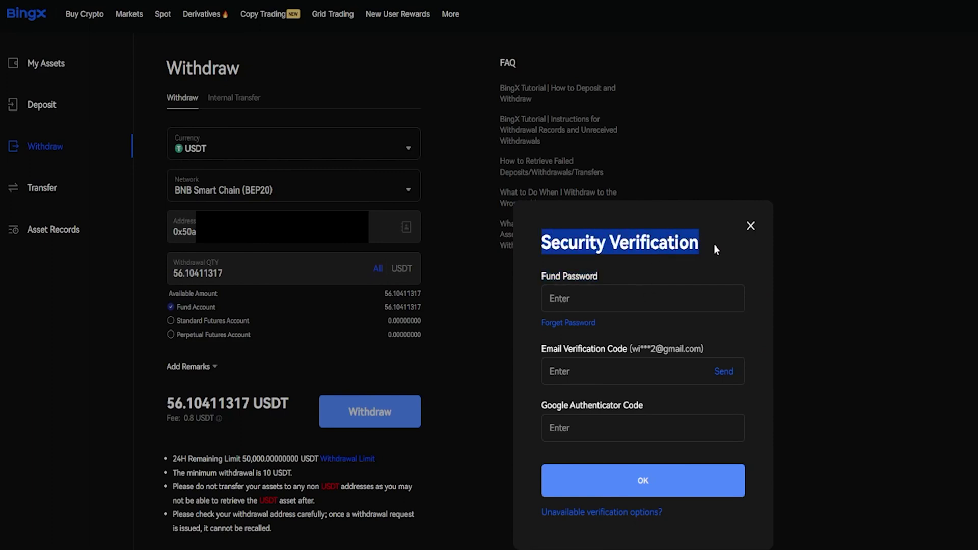
left_click_drag(541, 278, 594, 277)
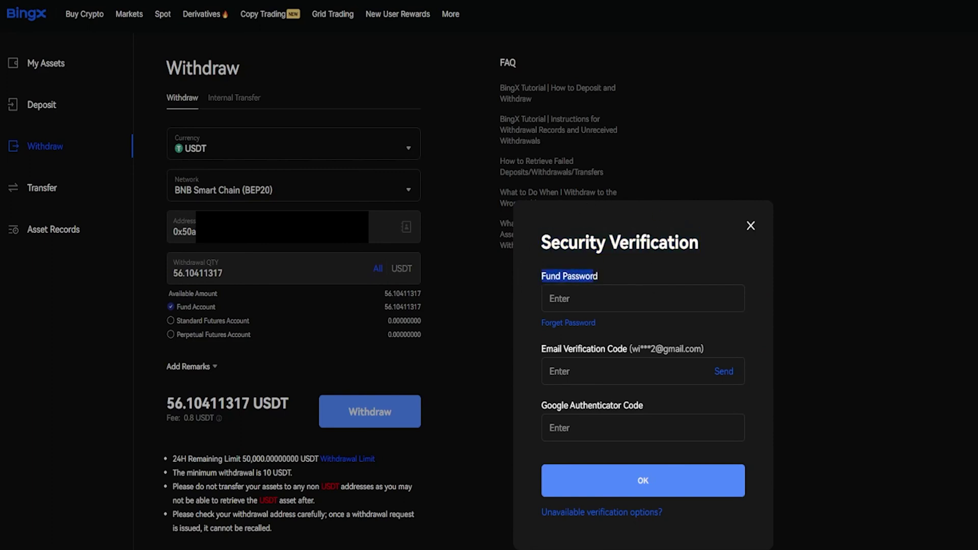
left_click(594, 291)
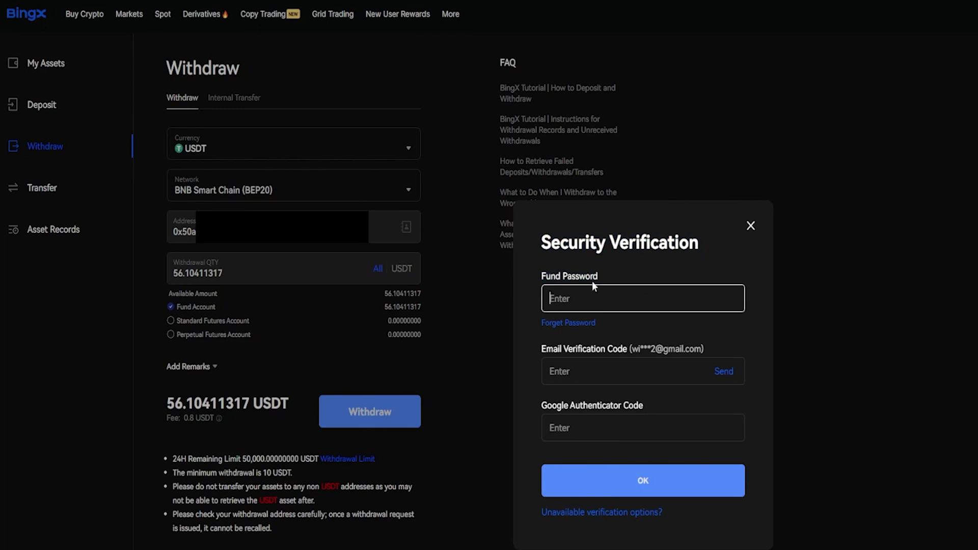
left_click_drag(541, 348, 704, 350)
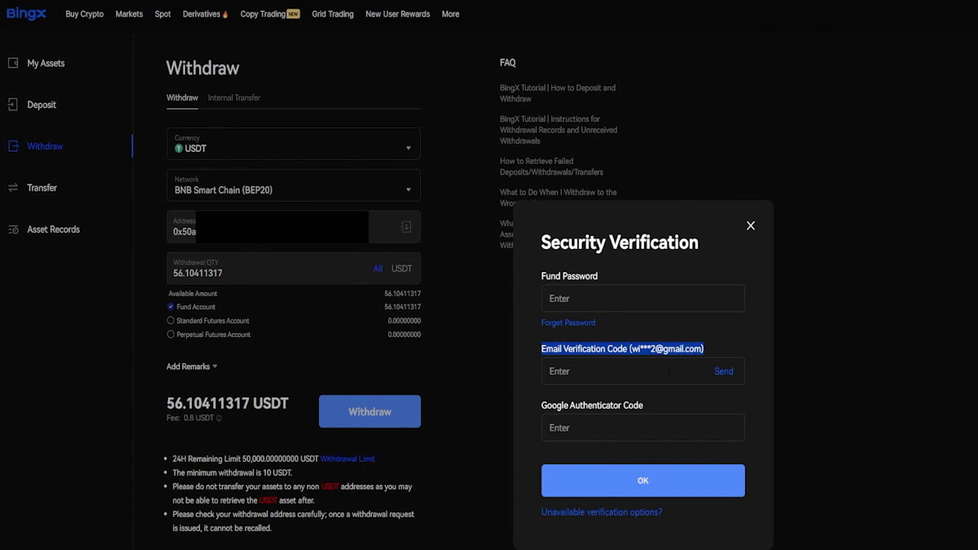
left_click(596, 366)
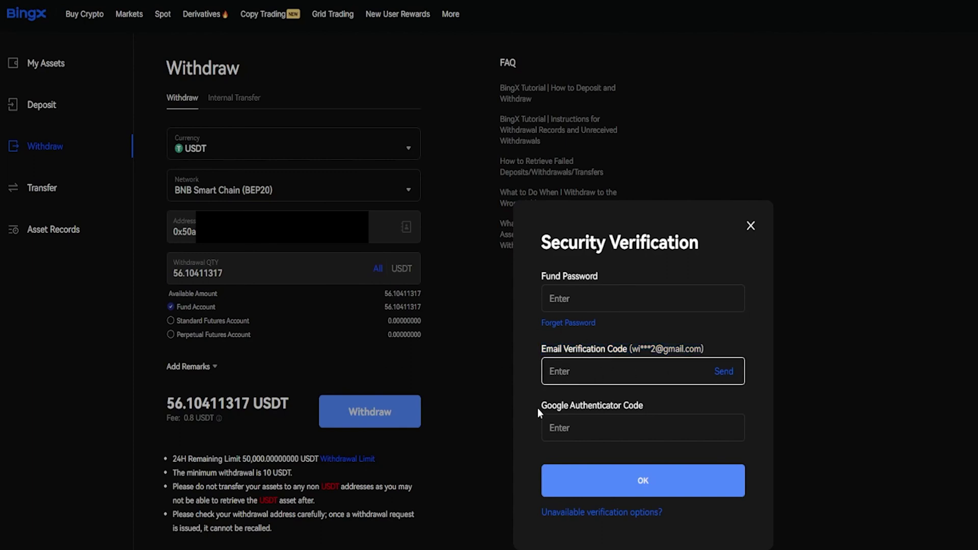
left_click_drag(537, 408, 639, 408)
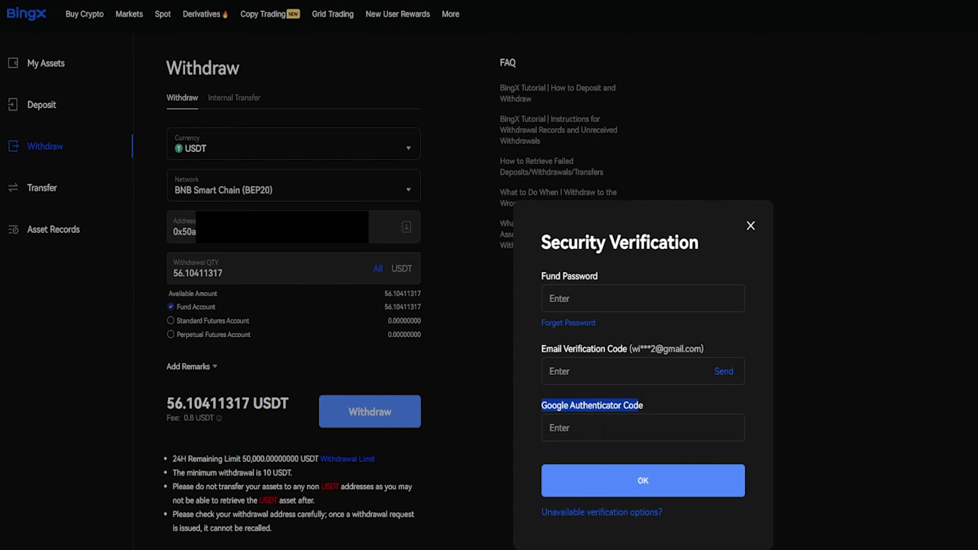
left_click(603, 431)
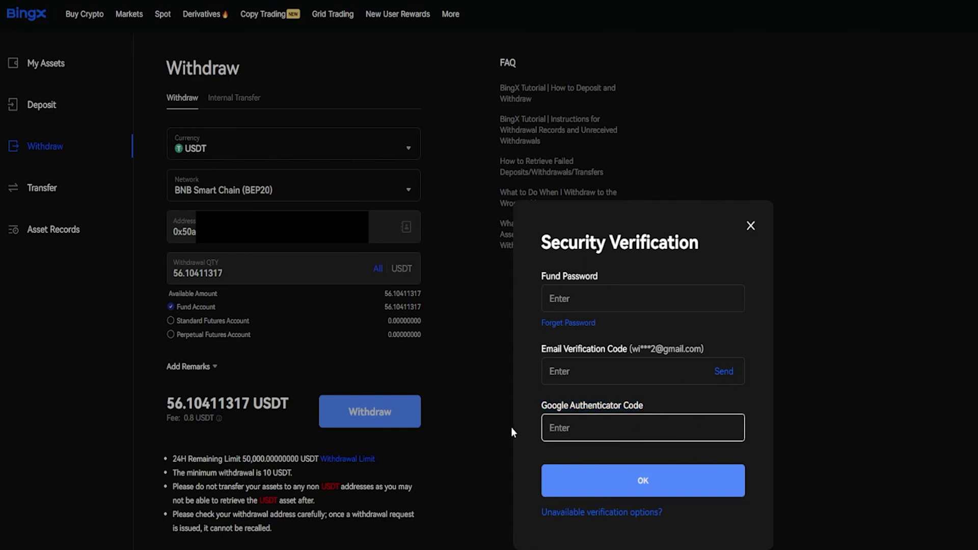
left_click(618, 492)
left_click_drag(554, 298, 729, 314)
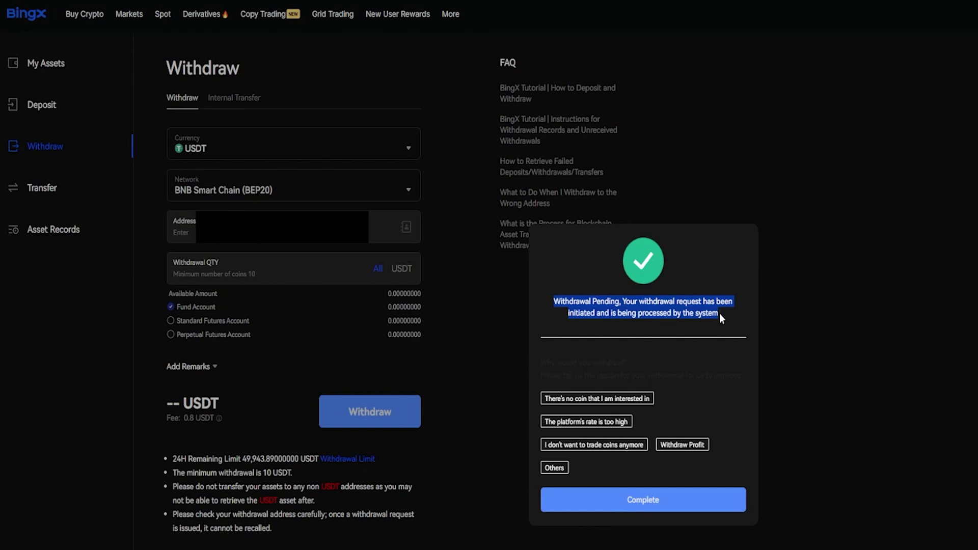
- Close the success notice and scroll to the 55.30 USDT Processing entry in Recent Withdrawals
left_click(641, 501)
scroll(638, 500, "down", 3)
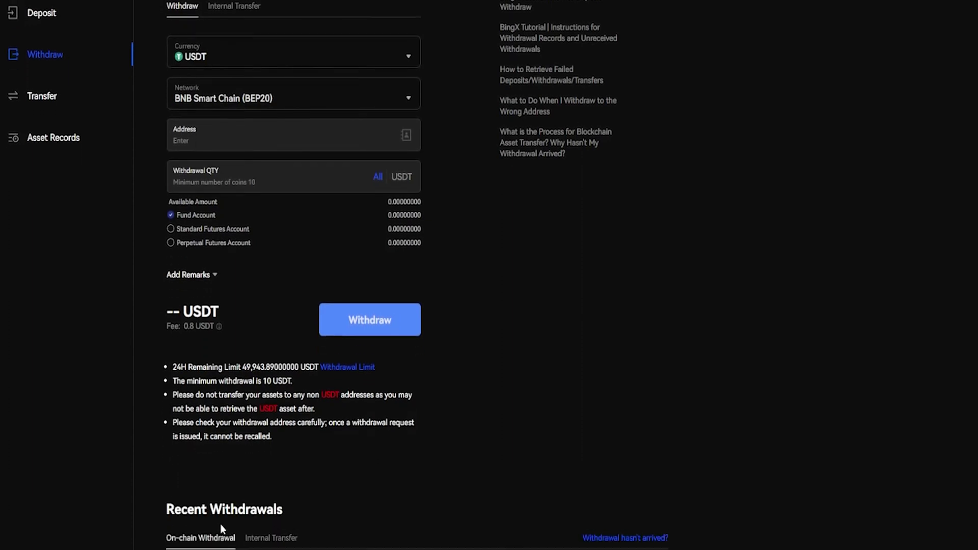